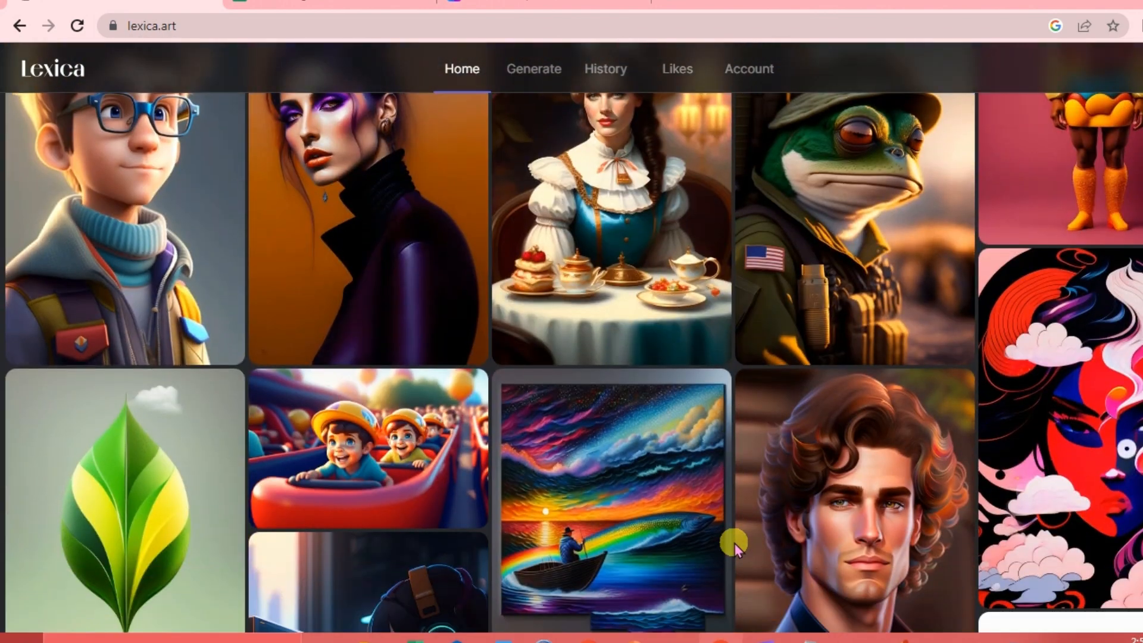
Browse the home gallery and open the details of the "Alice at a tea party" image
{"action": "scroll", "coordinate": [734, 543], "scroll_direction": "down", "scroll_amount": 3}
{"action": "scroll", "coordinate": [731, 491], "scroll_direction": "down", "scroll_amount": 5}
{"action": "scroll", "coordinate": [731, 491], "scroll_direction": "down", "scroll_amount": 3}
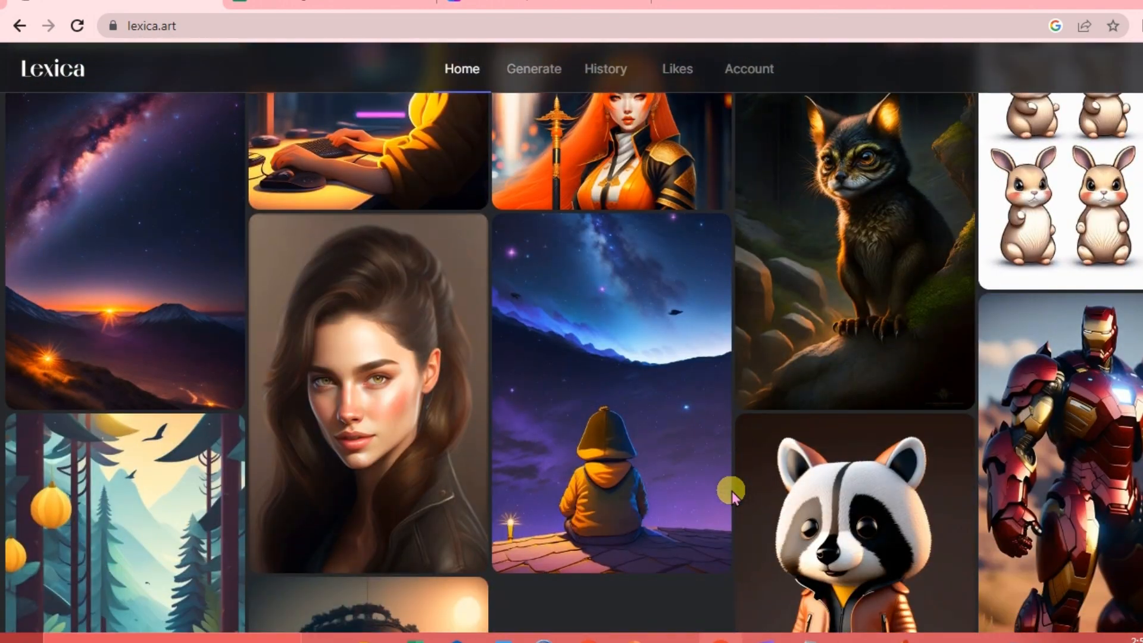
{"action": "scroll", "coordinate": [731, 491], "scroll_direction": "down", "scroll_amount": 5}
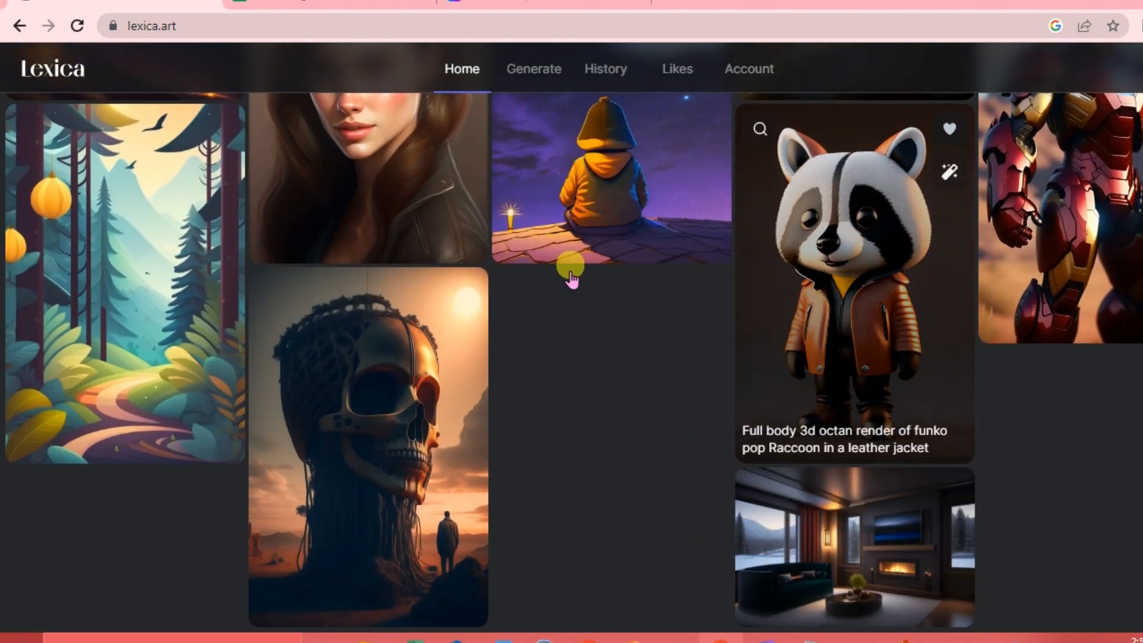
{"action": "scroll", "coordinate": [607, 422], "scroll_direction": "up", "scroll_amount": 3}
{"action": "scroll", "coordinate": [608, 422], "scroll_direction": "up", "scroll_amount": 10}
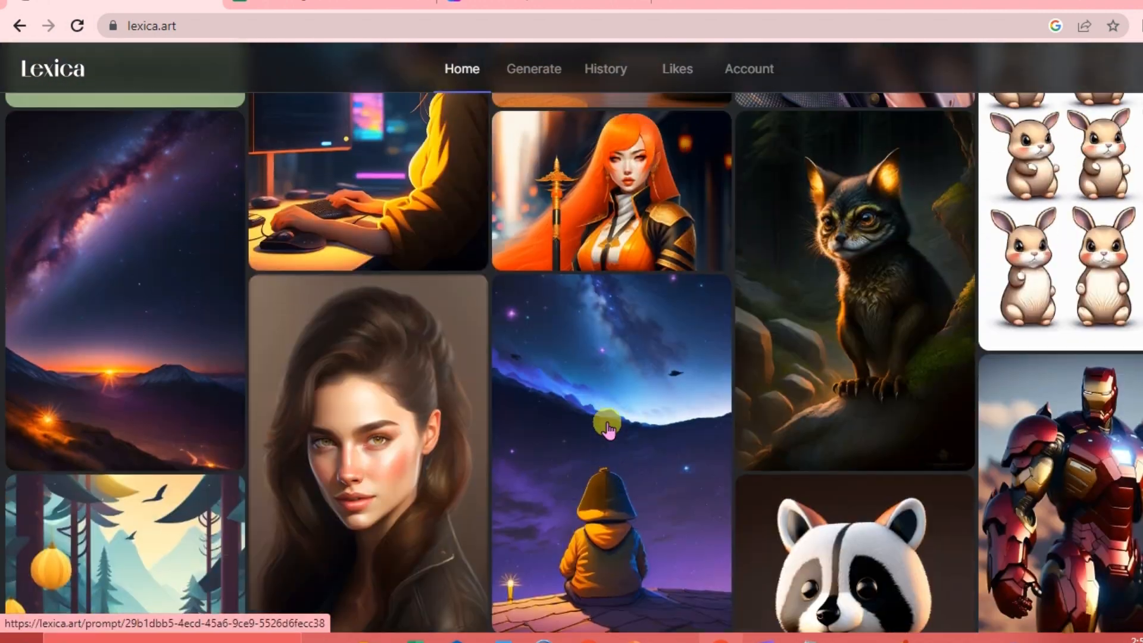
{"action": "scroll", "coordinate": [608, 423], "scroll_direction": "up", "scroll_amount": 8}
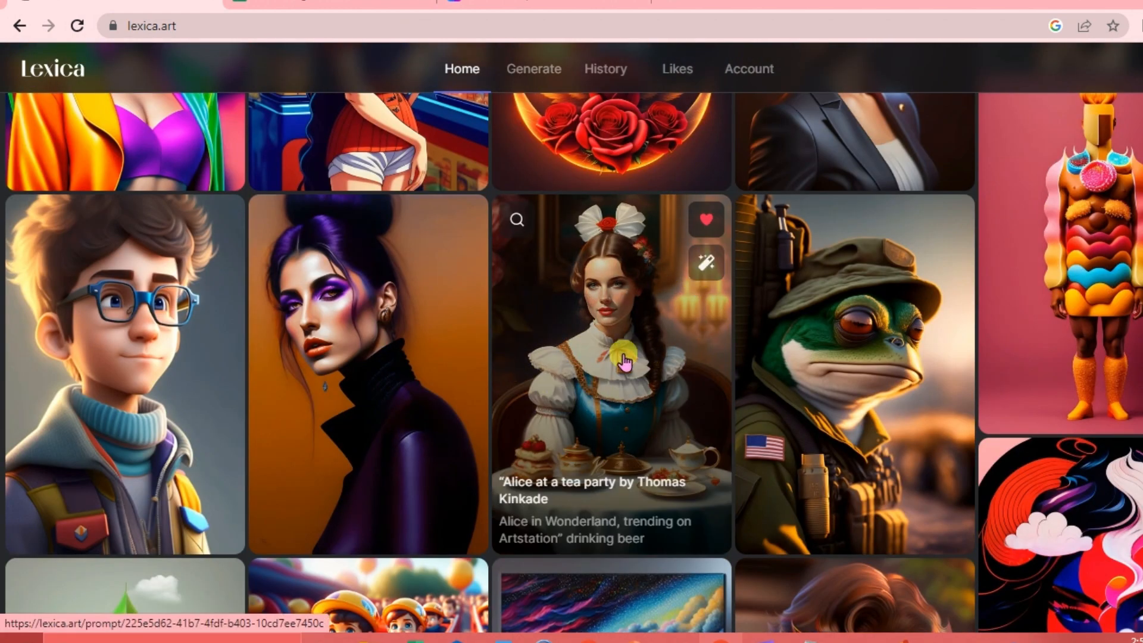
{"action": "left_click", "coordinate": [608, 341]}
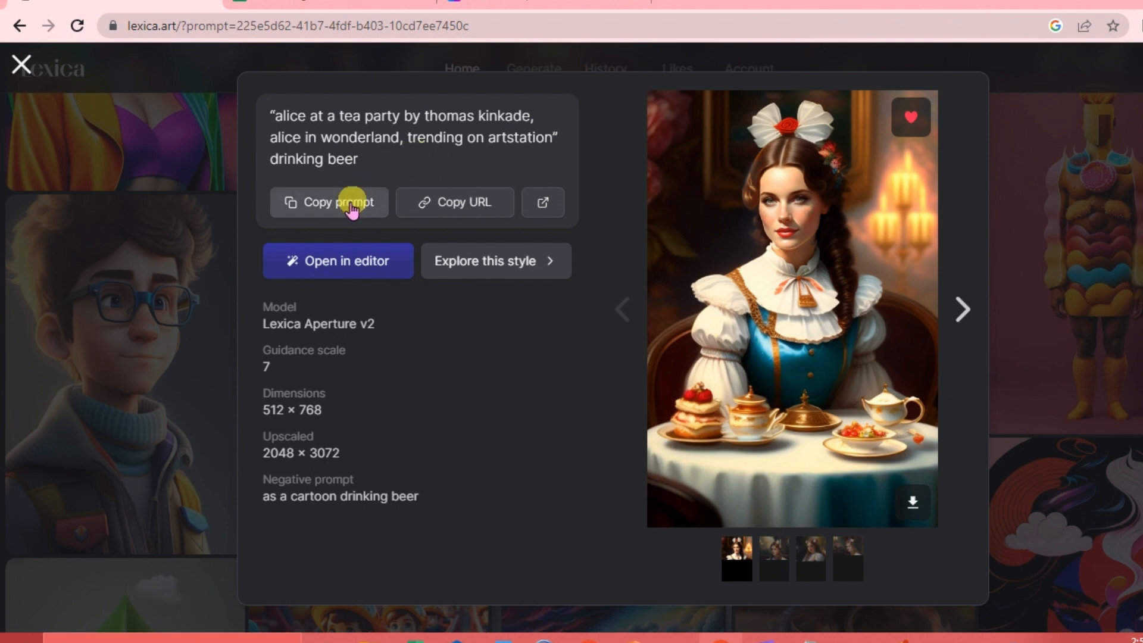
Open the tea party image's prompt in the editor for generating new images
{"action": "scroll", "coordinate": [321, 226], "scroll_direction": "up", "scroll_amount": 2}
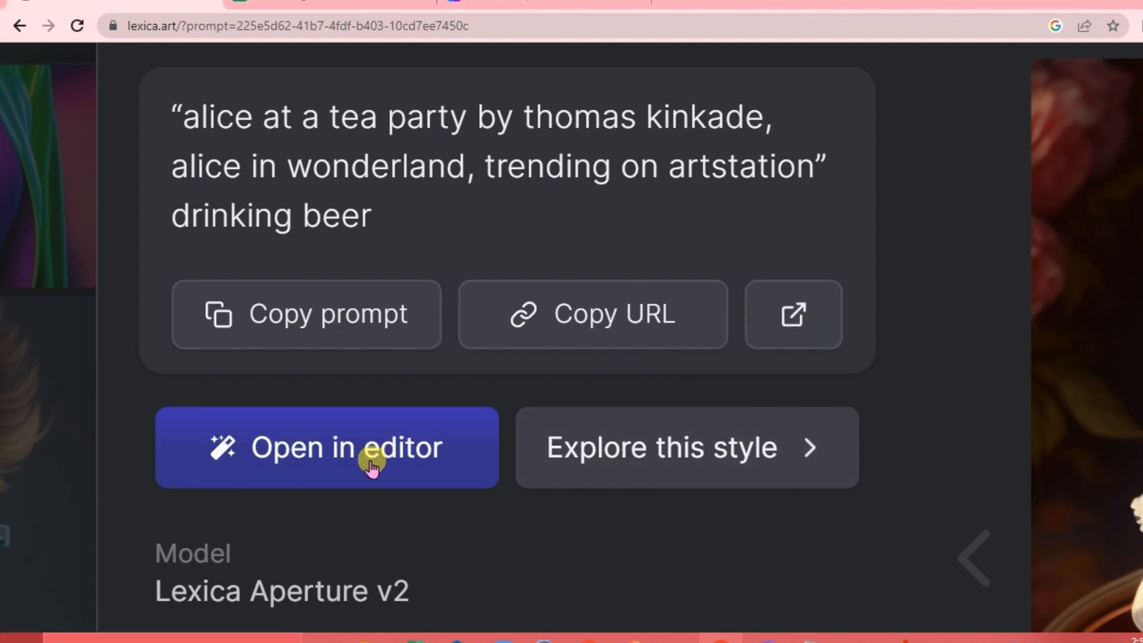
{"action": "scroll", "coordinate": [476, 455], "scroll_direction": "down", "scroll_amount": 5}
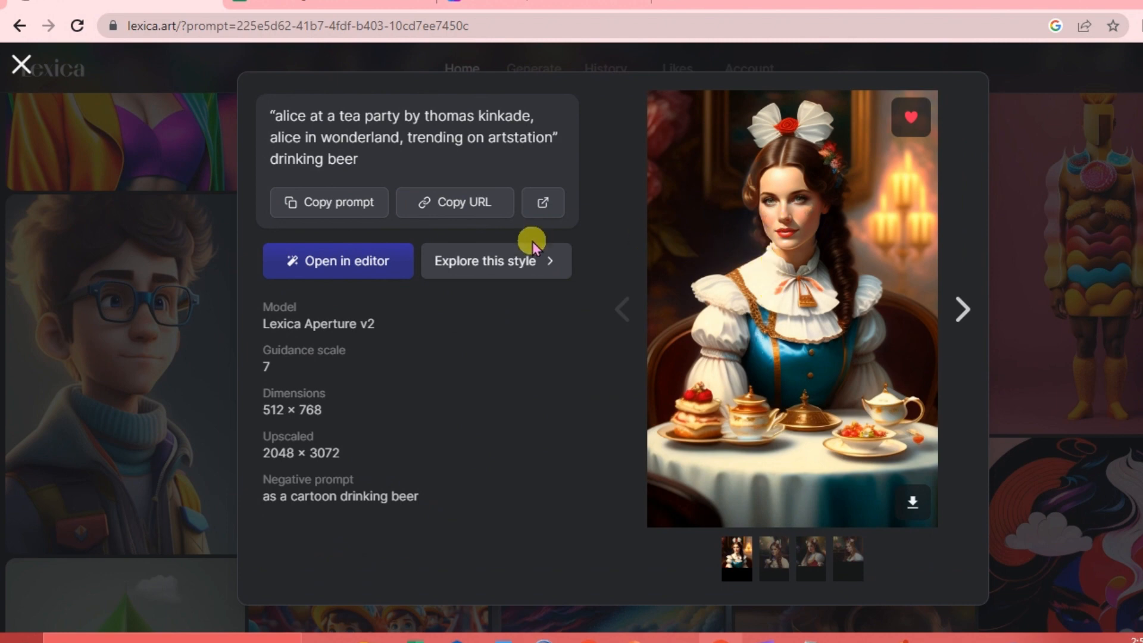
{"action": "left_click", "coordinate": [332, 262]}
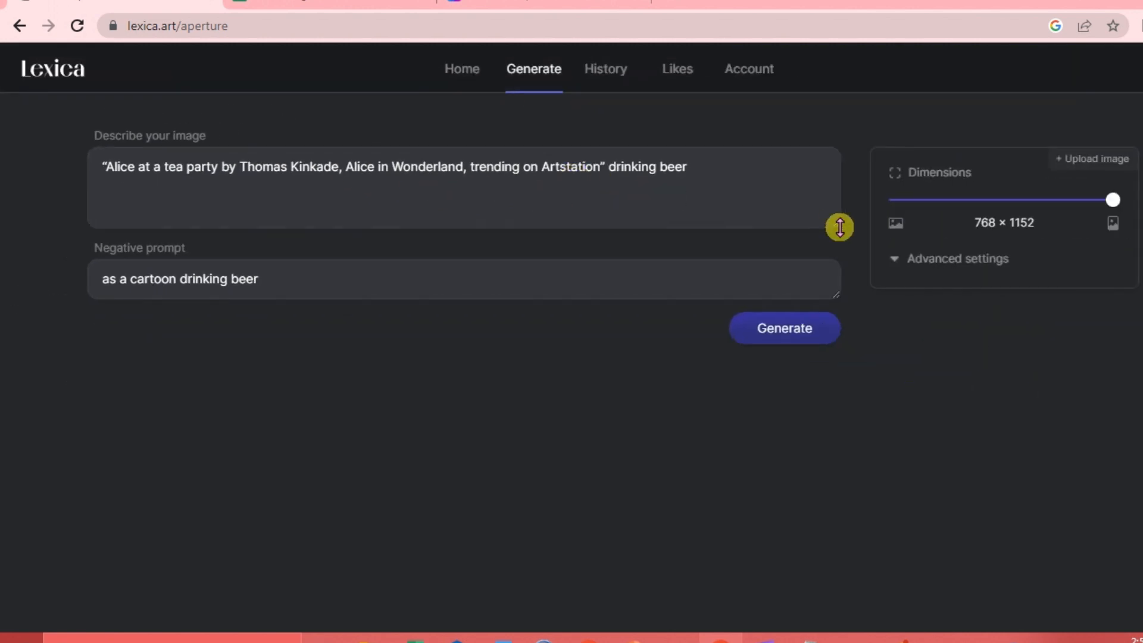
Enlarge the image description box and the negative prompt box vertically
{"action": "left_click_drag", "start_coordinate": [836, 257], "coordinate": [824, 362]}
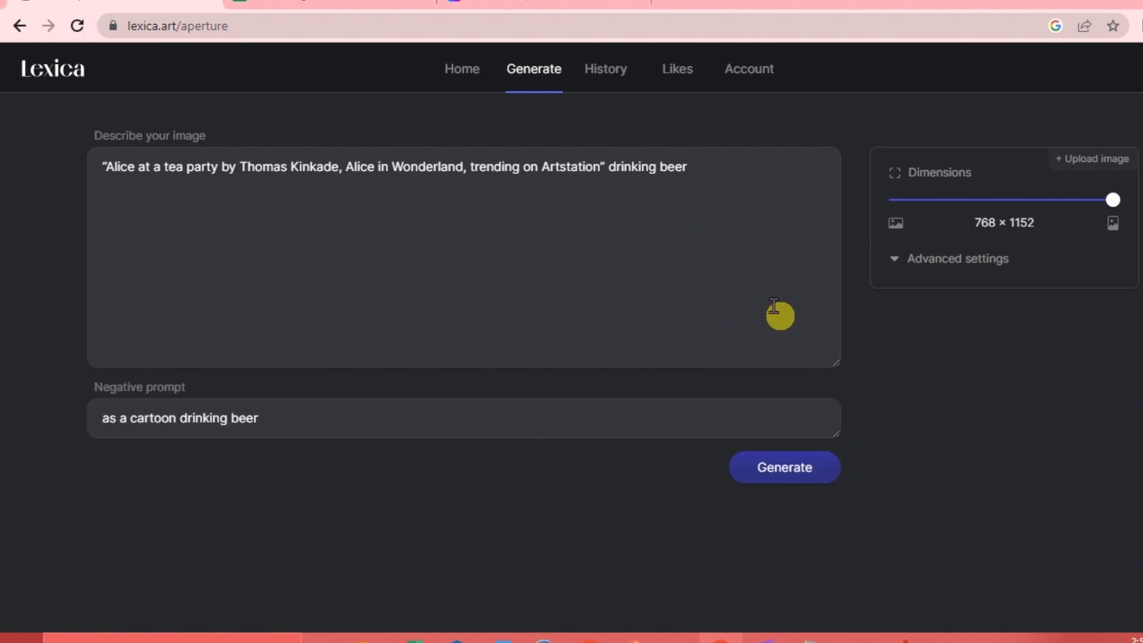
{"action": "scroll", "coordinate": [691, 304], "scroll_direction": "down", "scroll_amount": 1}
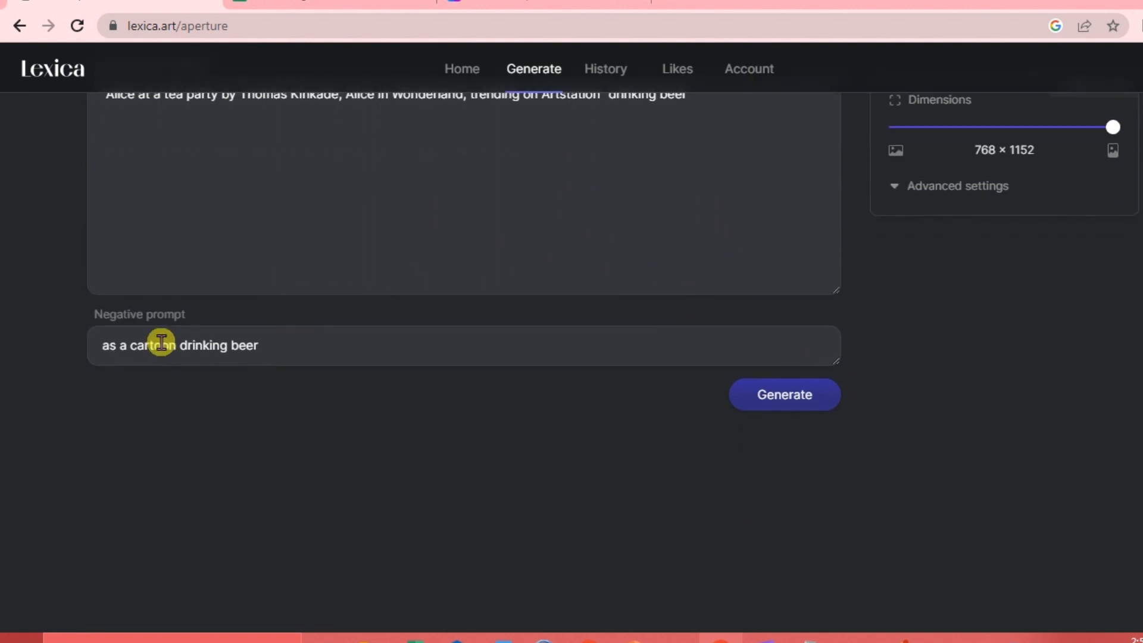
{"action": "scroll", "coordinate": [161, 342], "scroll_direction": "up", "scroll_amount": 5}
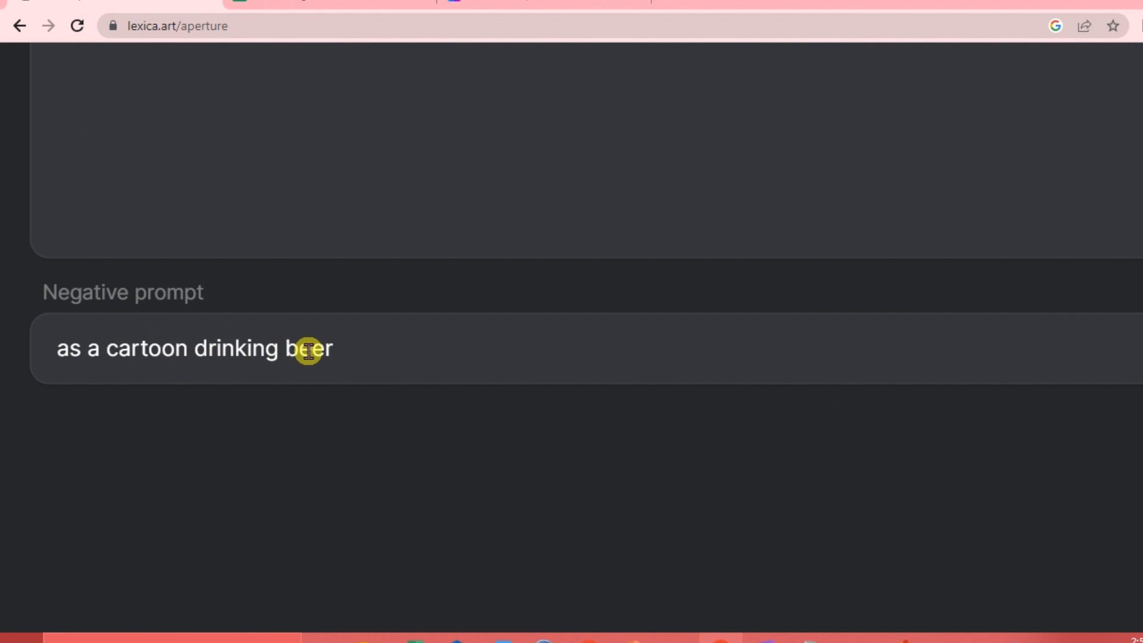
{"action": "scroll", "coordinate": [309, 350], "scroll_direction": "down", "scroll_amount": 5}
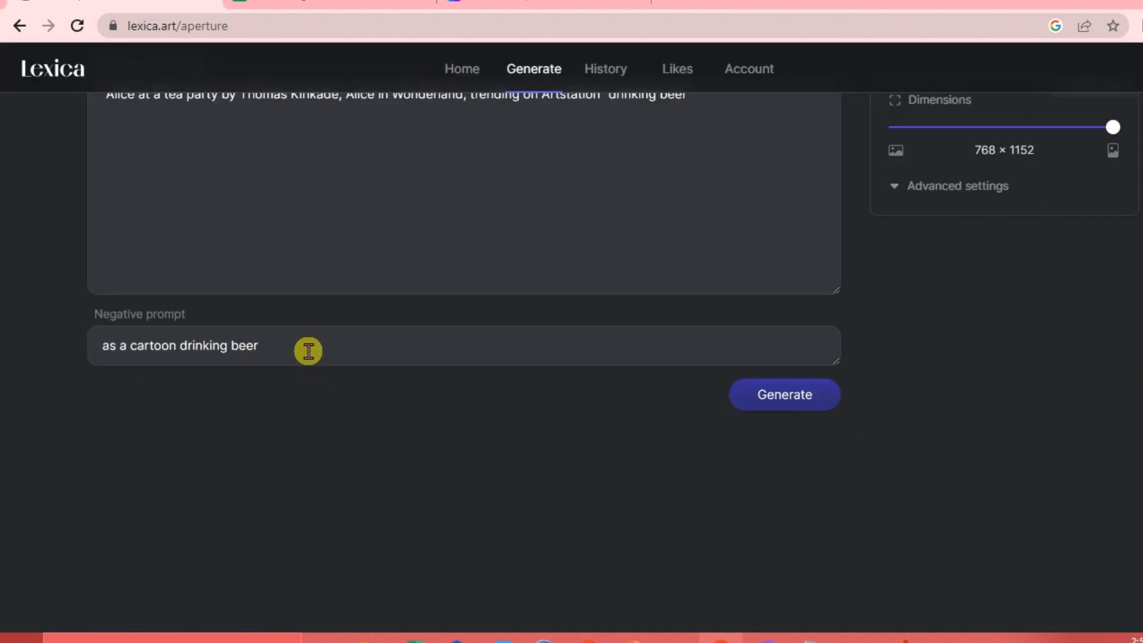
{"action": "left_click", "coordinate": [269, 353]}
{"action": "left_click_drag", "start_coordinate": [839, 362], "coordinate": [818, 378]}
{"action": "scroll", "coordinate": [655, 303], "scroll_direction": "up", "scroll_amount": 2}
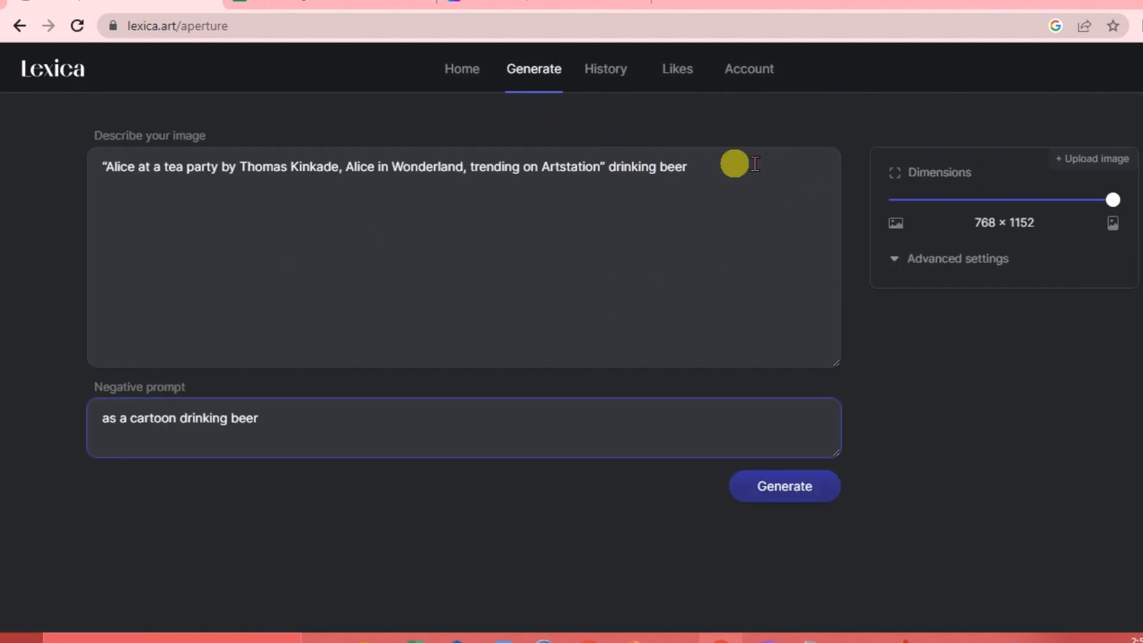
Try several aspect ratios for the output image and set its dimensions to 896 × 1088
{"action": "scroll", "coordinate": [935, 174], "scroll_direction": "up", "scroll_amount": 5}
{"action": "scroll", "coordinate": [935, 174], "scroll_direction": "right", "scroll_amount": 3}
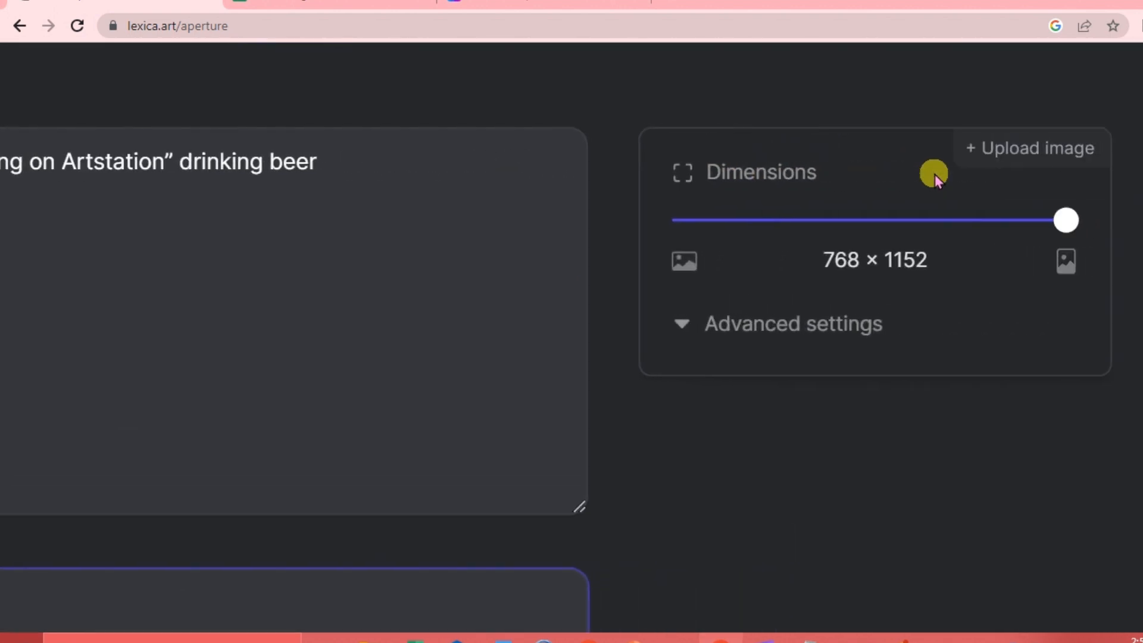
{"action": "mouse_move", "coordinate": [839, 221]}
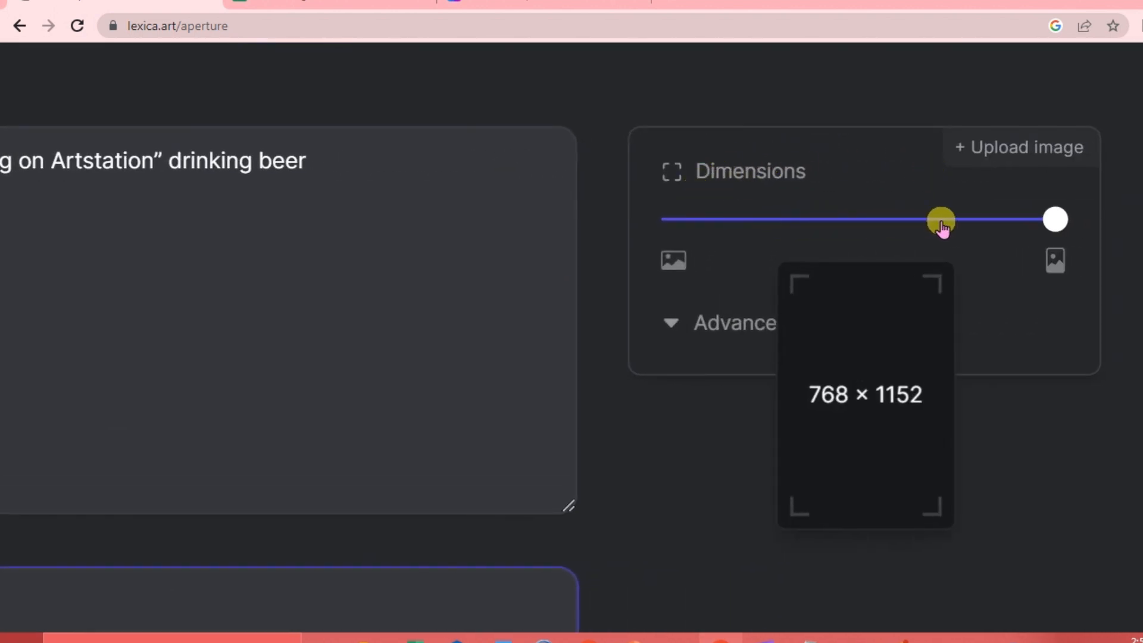
{"action": "left_click", "coordinate": [1056, 222]}
{"action": "left_click_drag", "start_coordinate": [1012, 227], "coordinate": [898, 233]}
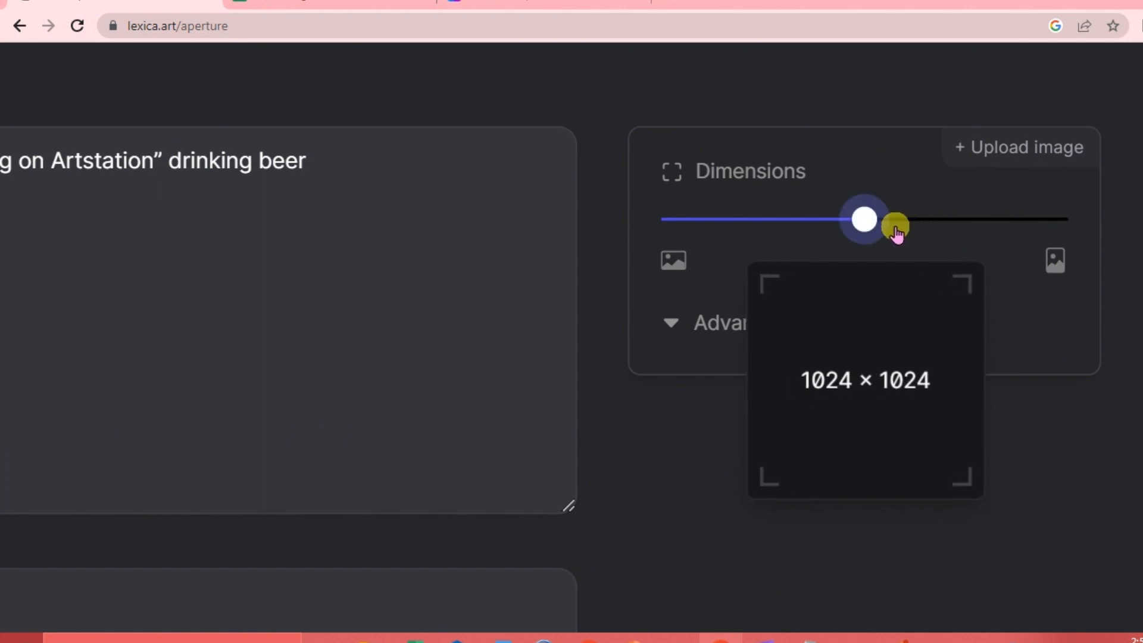
{"action": "left_click_drag", "start_coordinate": [829, 224], "coordinate": [807, 227]}
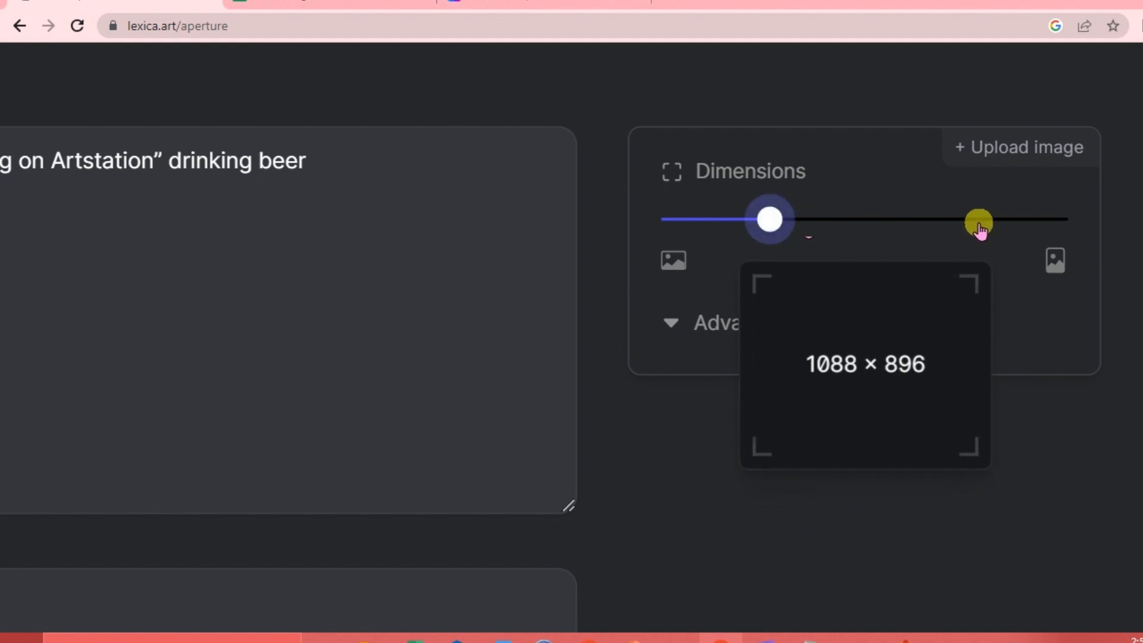
{"action": "left_click", "coordinate": [979, 225]}
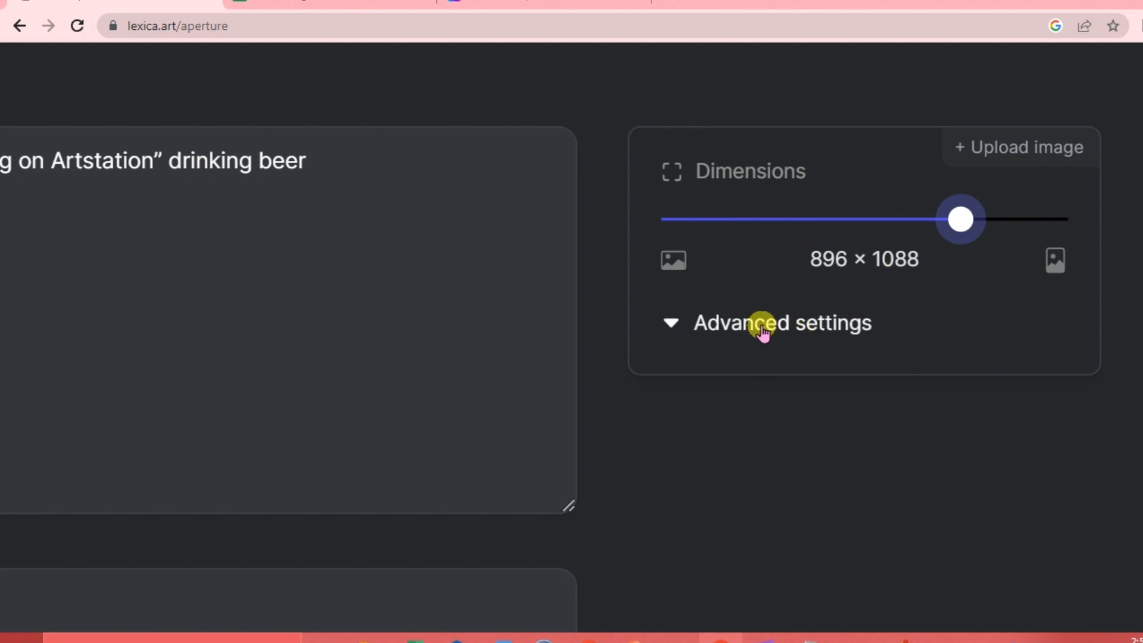
Expand the advanced settings, view the available model types, and set the guidance scale to 10
{"action": "left_click", "coordinate": [760, 325]}
{"action": "scroll", "coordinate": [771, 430], "scroll_direction": "down", "scroll_amount": 1}
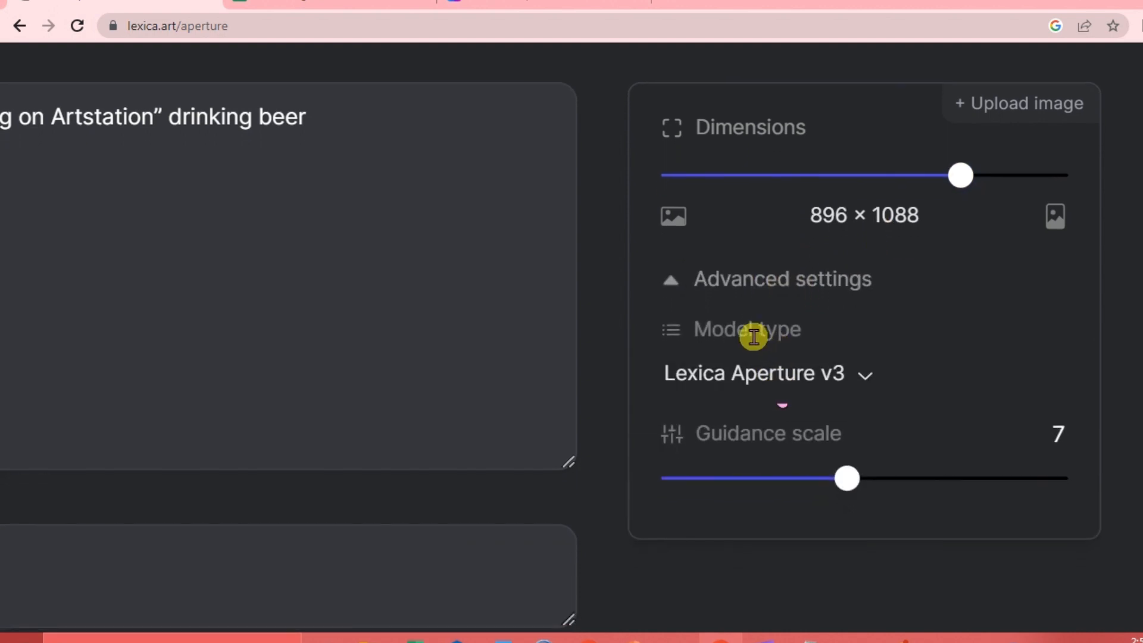
{"action": "left_click", "coordinate": [775, 382]}
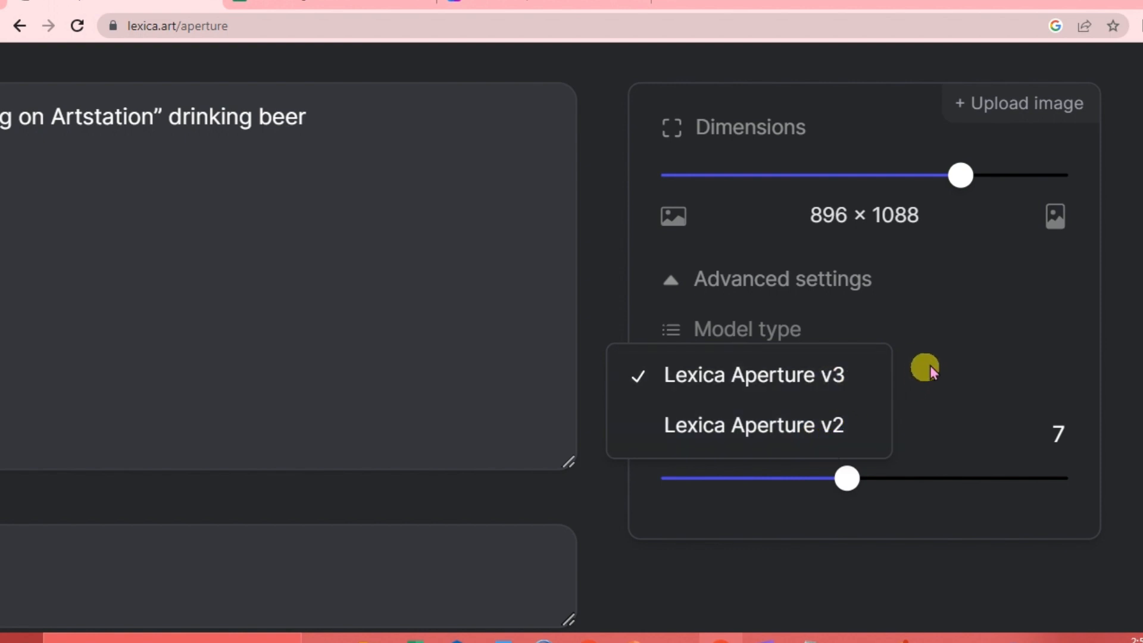
{"action": "left_click", "coordinate": [949, 354]}
{"action": "left_click_drag", "start_coordinate": [835, 458], "coordinate": [791, 419]}
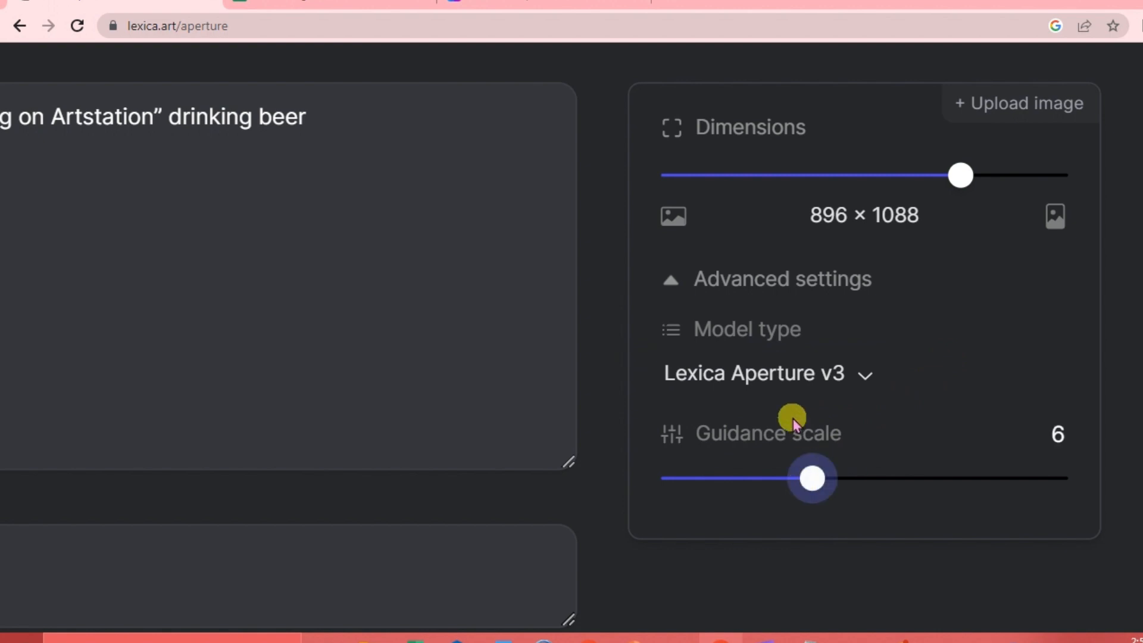
{"action": "left_click_drag", "start_coordinate": [815, 477], "coordinate": [968, 489]}
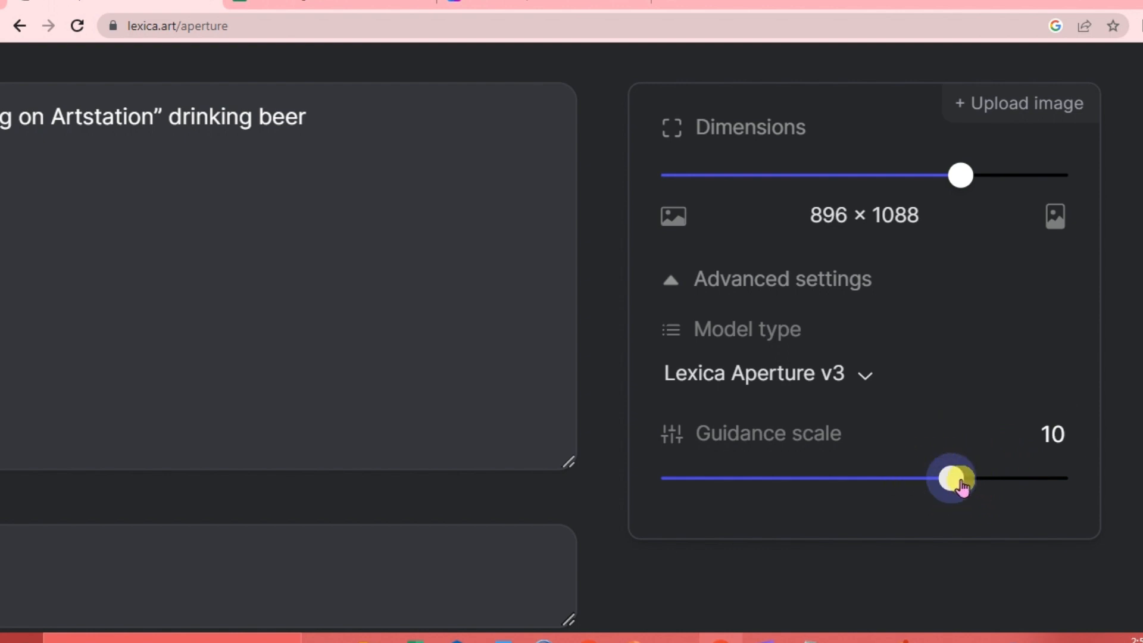
{"action": "key", "text": "ctrl+minus"}
{"action": "key", "text": "ctrl+minus"}
{"action": "key", "text": "ctrl+minus"}
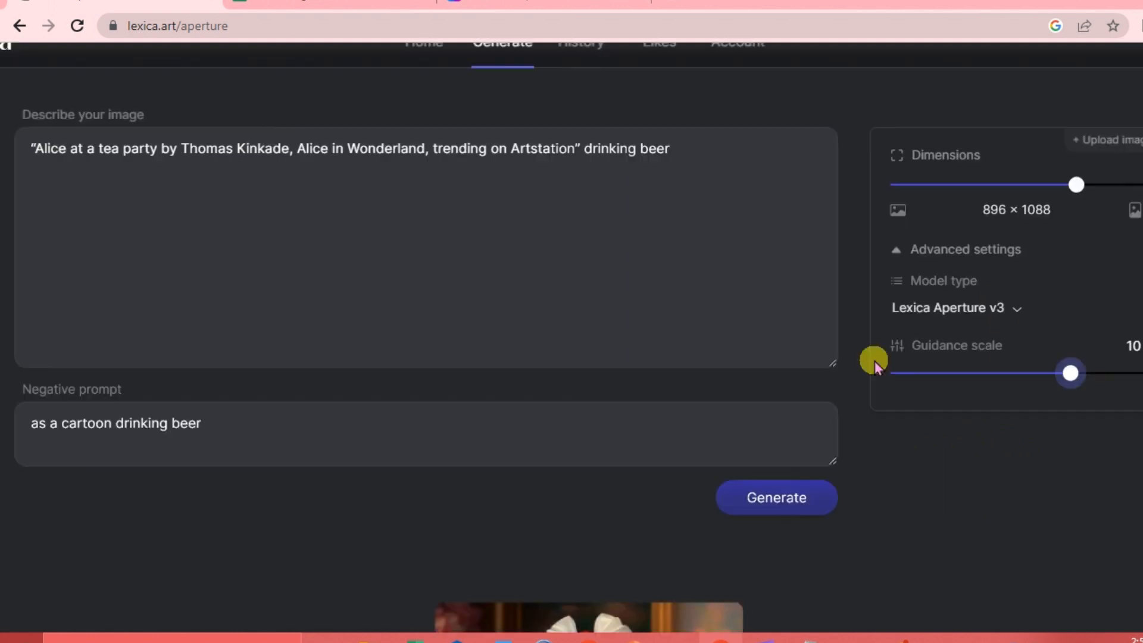
{"action": "scroll", "coordinate": [595, 285], "scroll_direction": "up", "scroll_amount": 1}
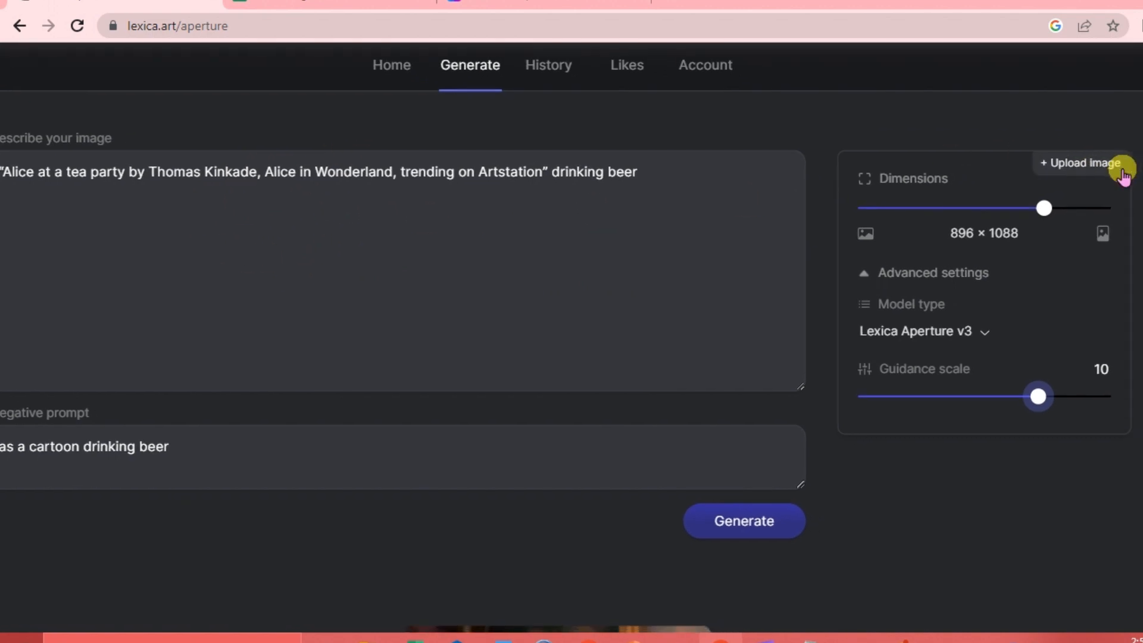
{"action": "scroll", "coordinate": [1124, 174], "scroll_direction": "up", "scroll_amount": 5, "text": "ctrl"}
{"action": "scroll", "coordinate": [1124, 174], "scroll_direction": "down", "scroll_amount": 5, "text": "ctrl"}
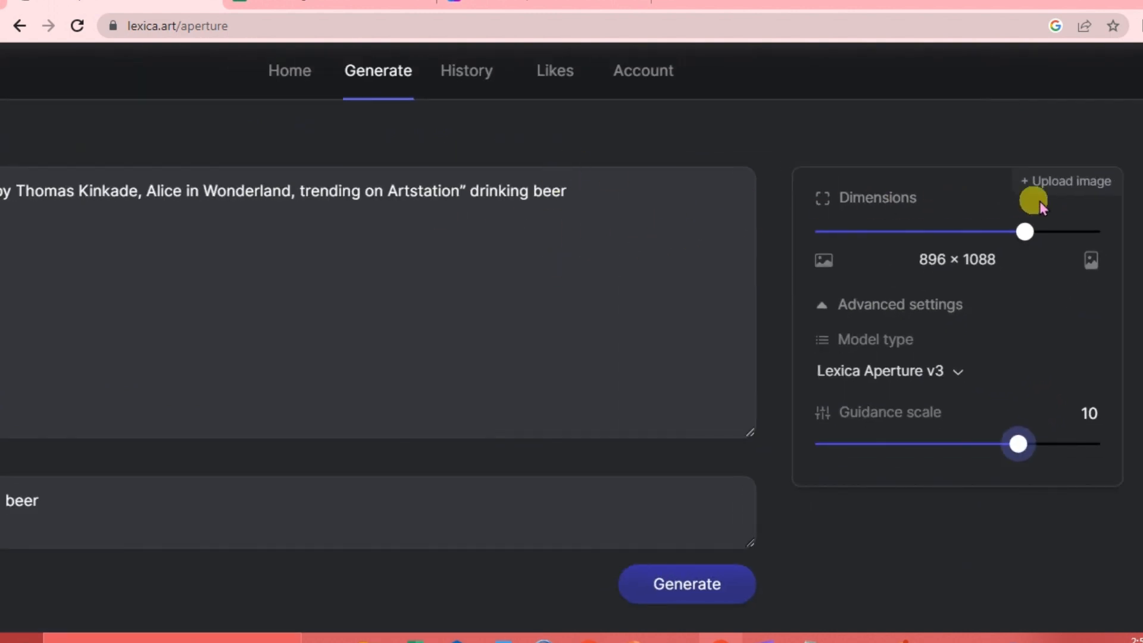
{"action": "left_click", "coordinate": [1064, 186]}
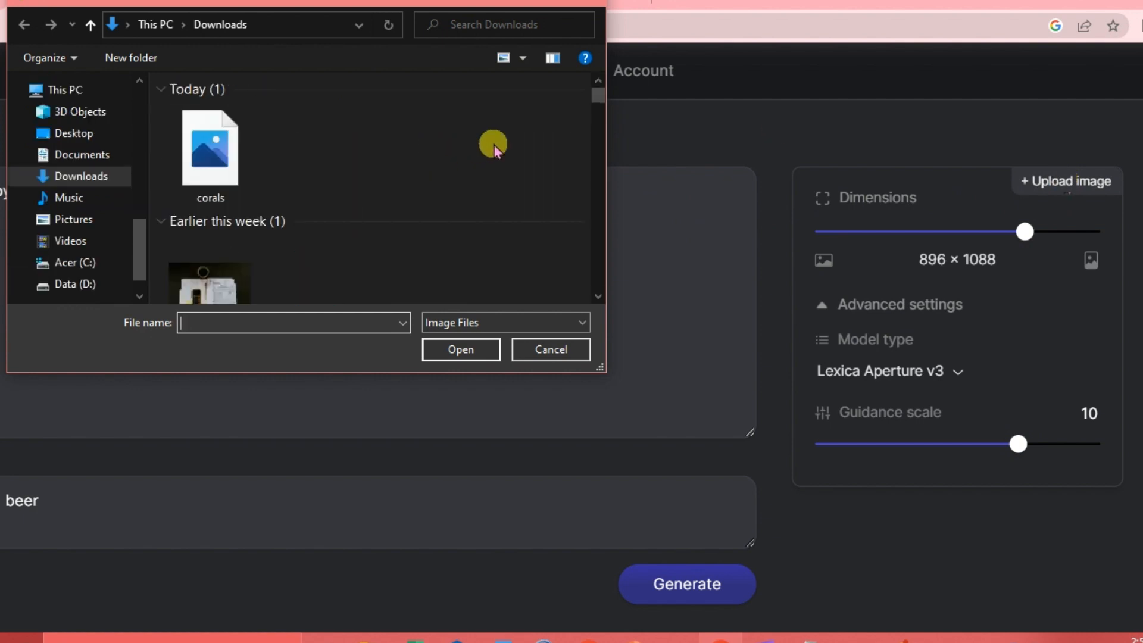
{"action": "left_click", "coordinate": [590, 3]}
Generate new images from the tea party prompt and its negative prompt with the chosen settings
{"action": "scroll", "coordinate": [315, 259], "scroll_direction": "left", "scroll_amount": 4}
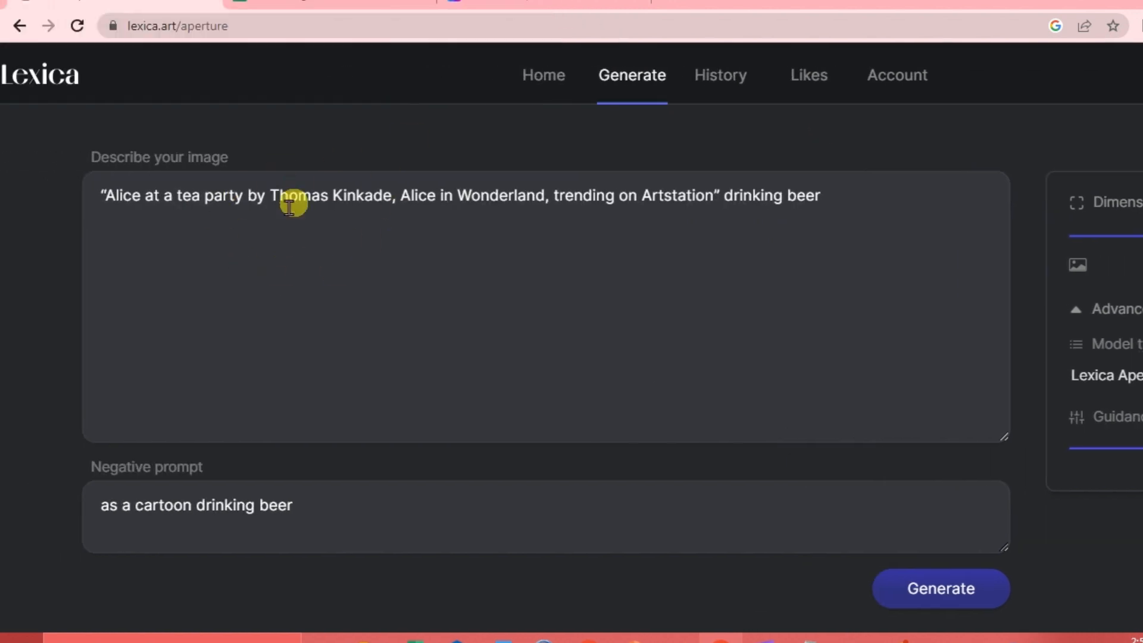
{"action": "scroll", "coordinate": [379, 294], "scroll_direction": "down", "scroll_amount": 2}
{"action": "scroll", "coordinate": [516, 420], "scroll_direction": "down", "scroll_amount": 4}
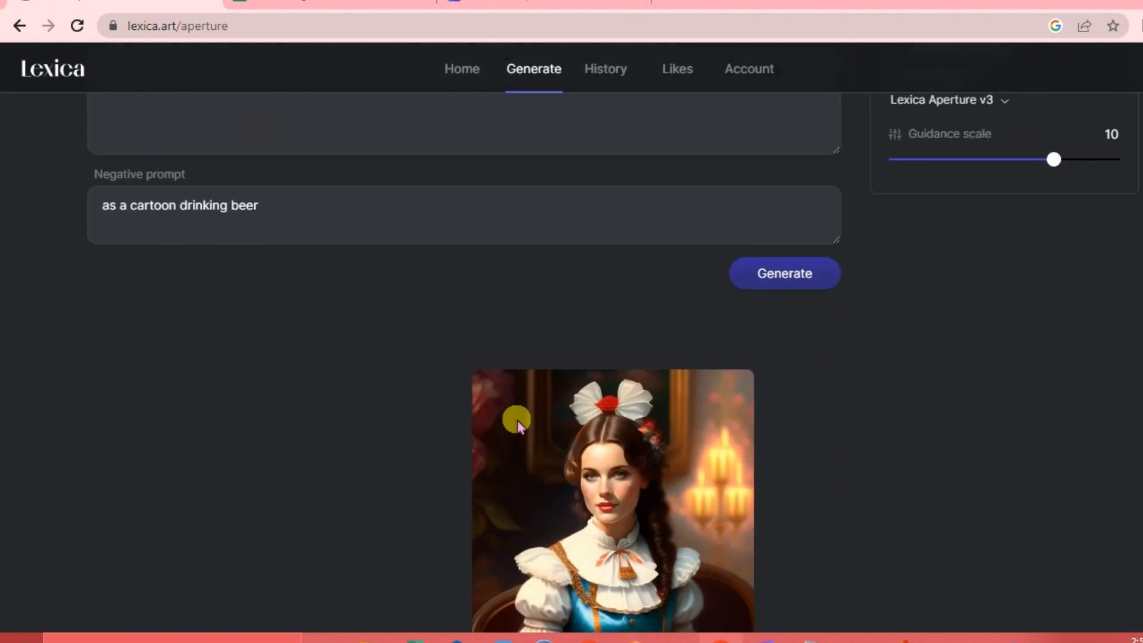
{"action": "scroll", "coordinate": [517, 420], "scroll_direction": "up", "scroll_amount": 1}
{"action": "left_click", "coordinate": [794, 346]}
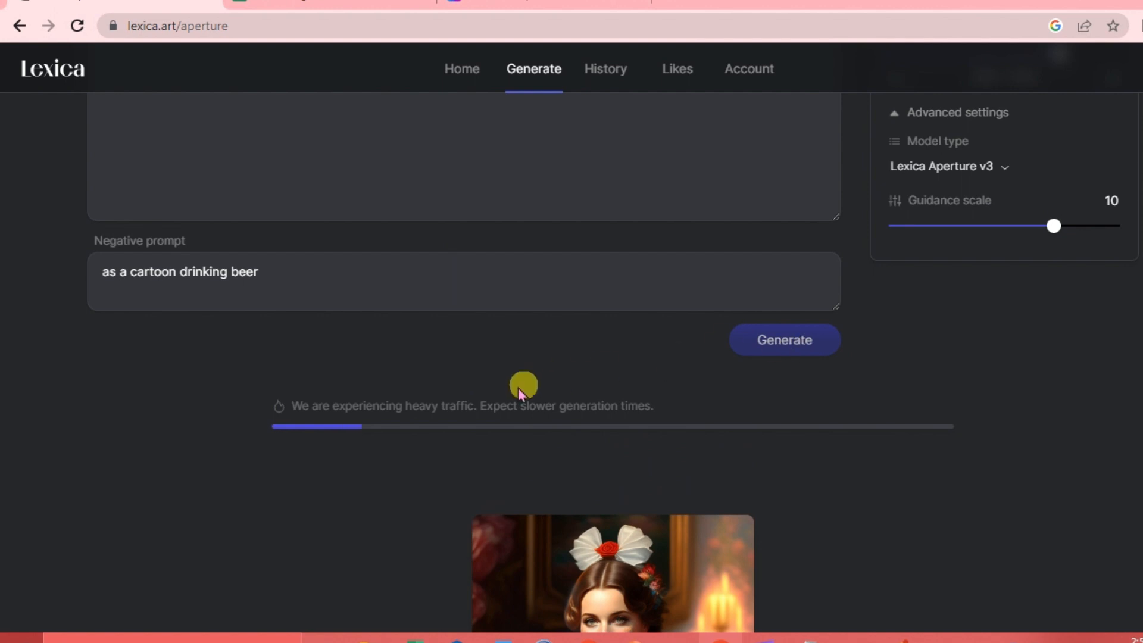
{"action": "scroll", "coordinate": [502, 477], "scroll_direction": "down", "scroll_amount": 2}
{"action": "mouse_move", "coordinate": [502, 476]}
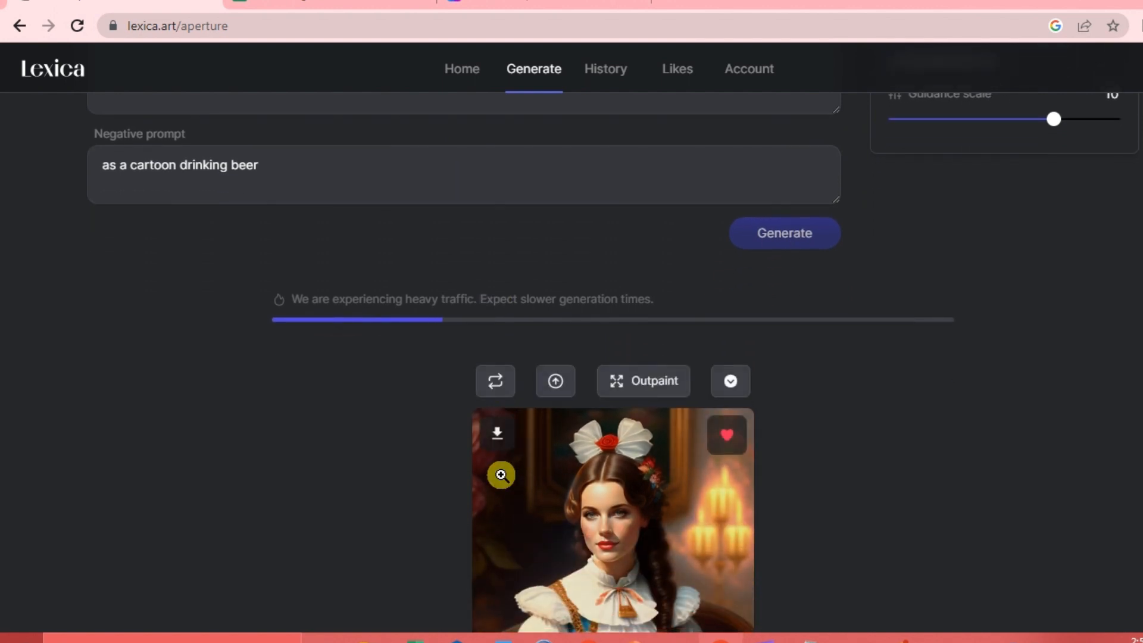
Open the history of generated images and look through the results in the Camera Roll
{"action": "scroll", "coordinate": [398, 429], "scroll_direction": "up", "scroll_amount": 1}
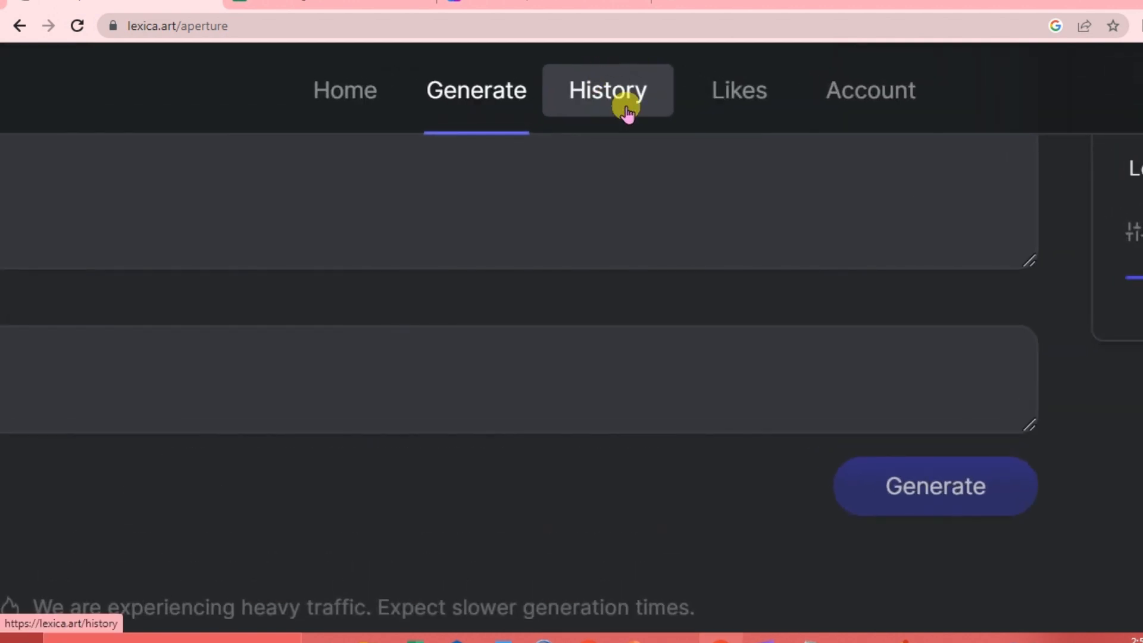
{"action": "left_click", "coordinate": [622, 107]}
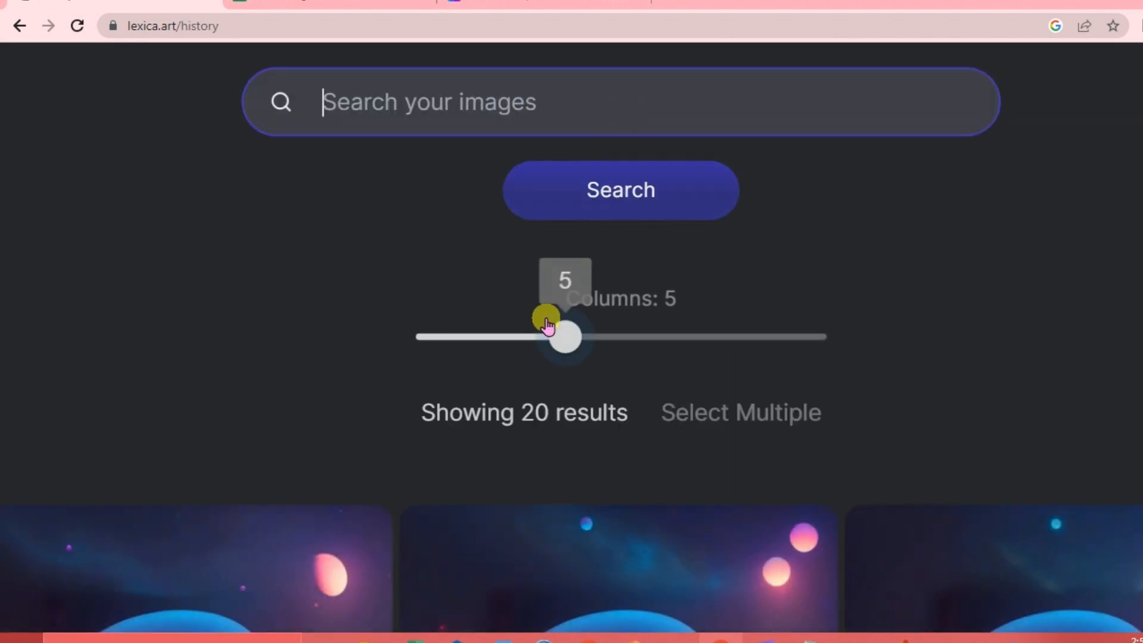
{"action": "scroll", "coordinate": [606, 440], "scroll_direction": "down", "scroll_amount": 3}
{"action": "scroll", "coordinate": [605, 444], "scroll_direction": "up", "scroll_amount": 3}
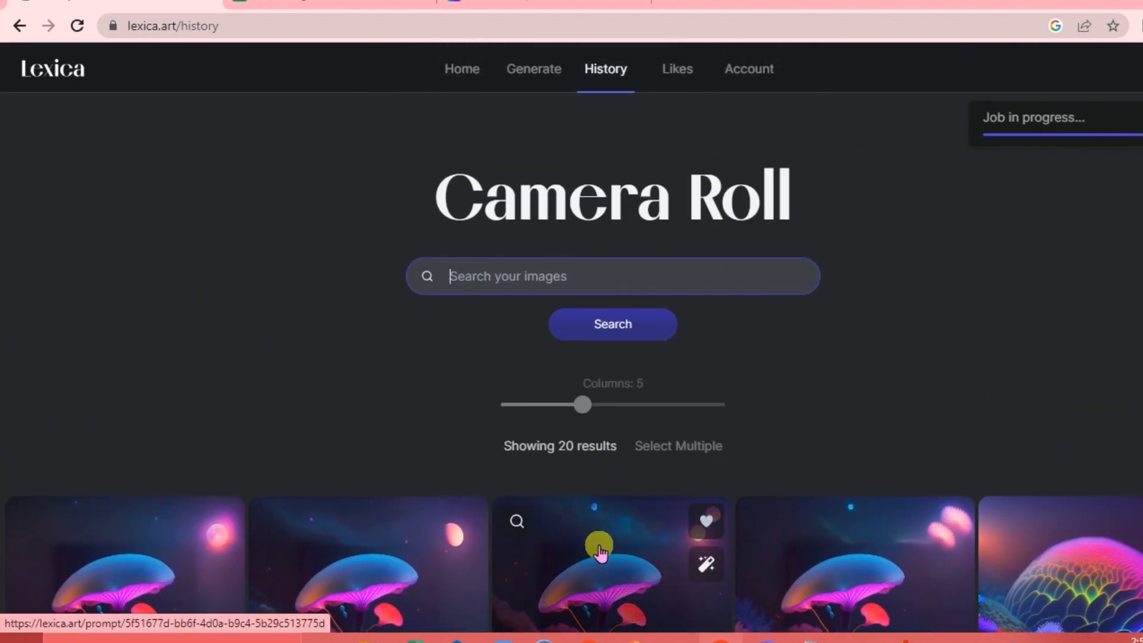
{"action": "scroll", "coordinate": [594, 604], "scroll_direction": "down", "scroll_amount": 4}
{"action": "scroll", "coordinate": [594, 604], "scroll_direction": "up", "scroll_amount": 4}
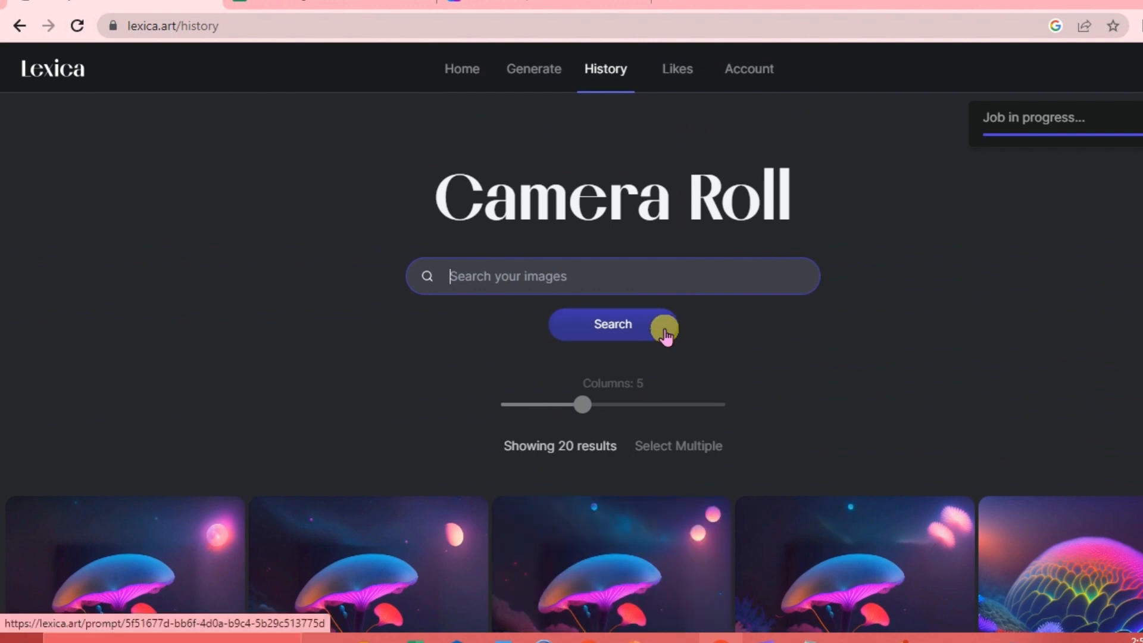
{"action": "scroll", "coordinate": [687, 340], "scroll_direction": "down", "scroll_amount": 4}
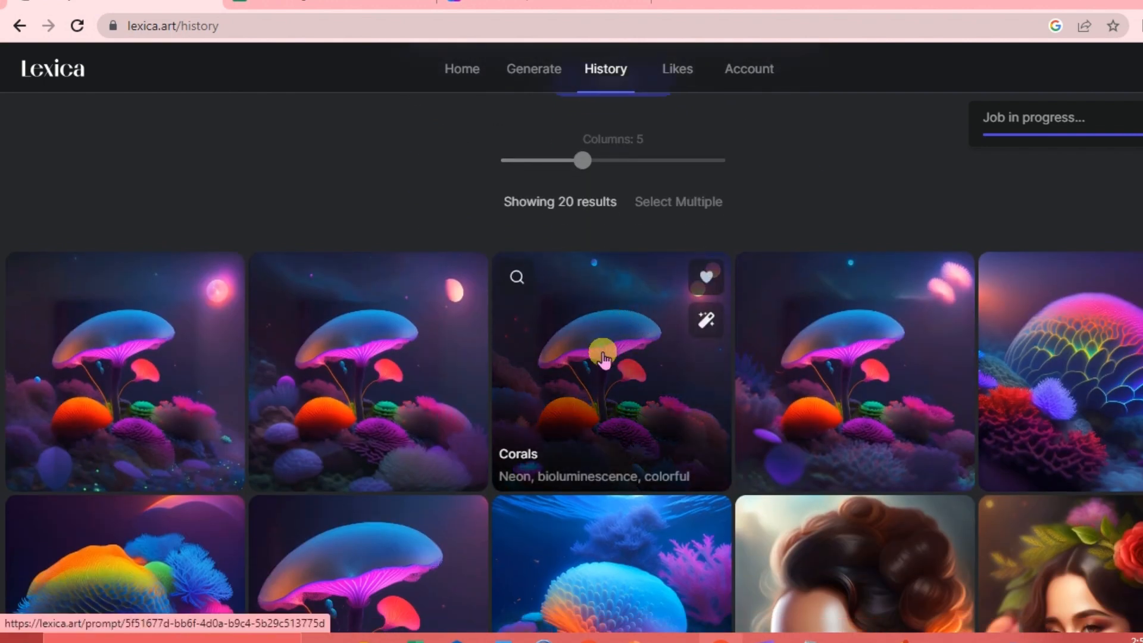
Open the collection of liked images and look through it
{"action": "scroll", "coordinate": [661, 271], "scroll_direction": "up", "scroll_amount": 4}
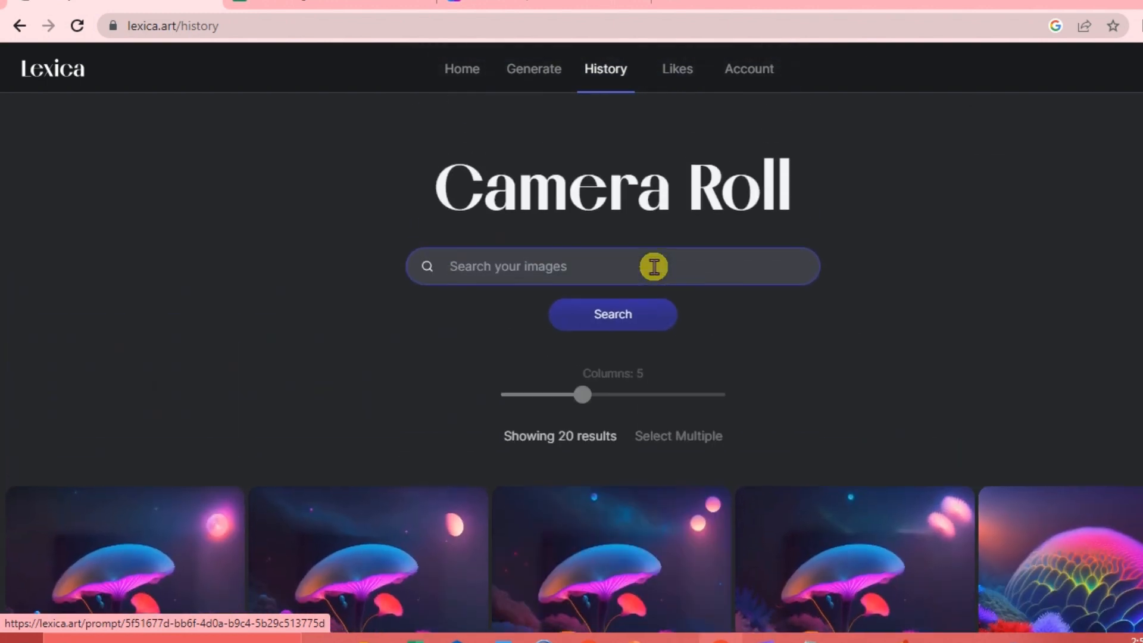
{"action": "left_click", "coordinate": [678, 69]}
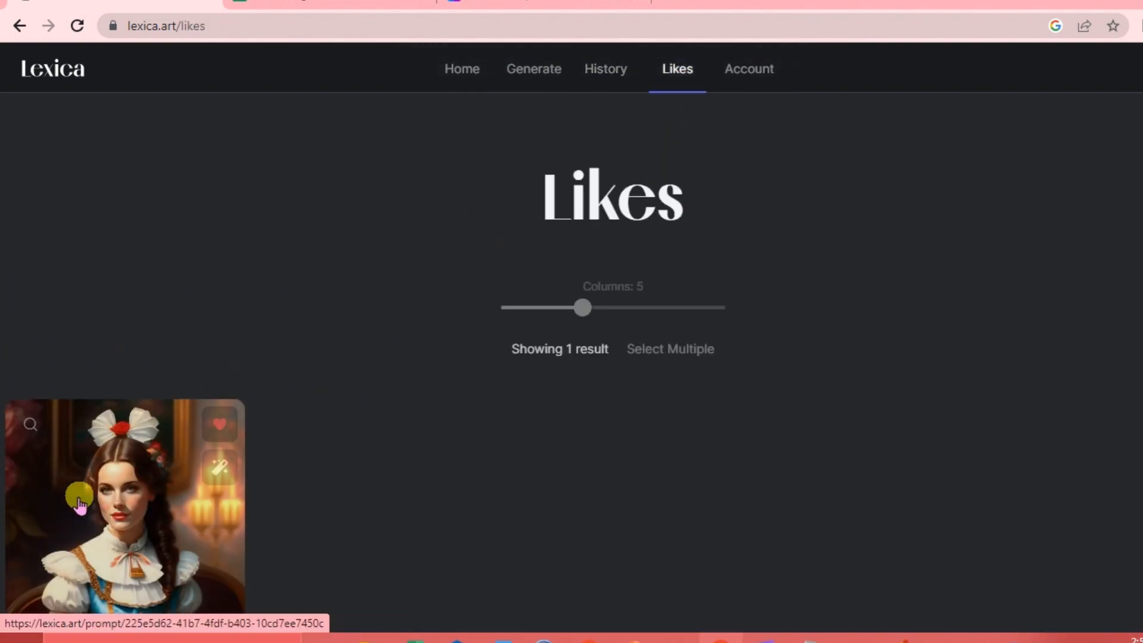
{"action": "scroll", "coordinate": [193, 381], "scroll_direction": "down", "scroll_amount": 2}
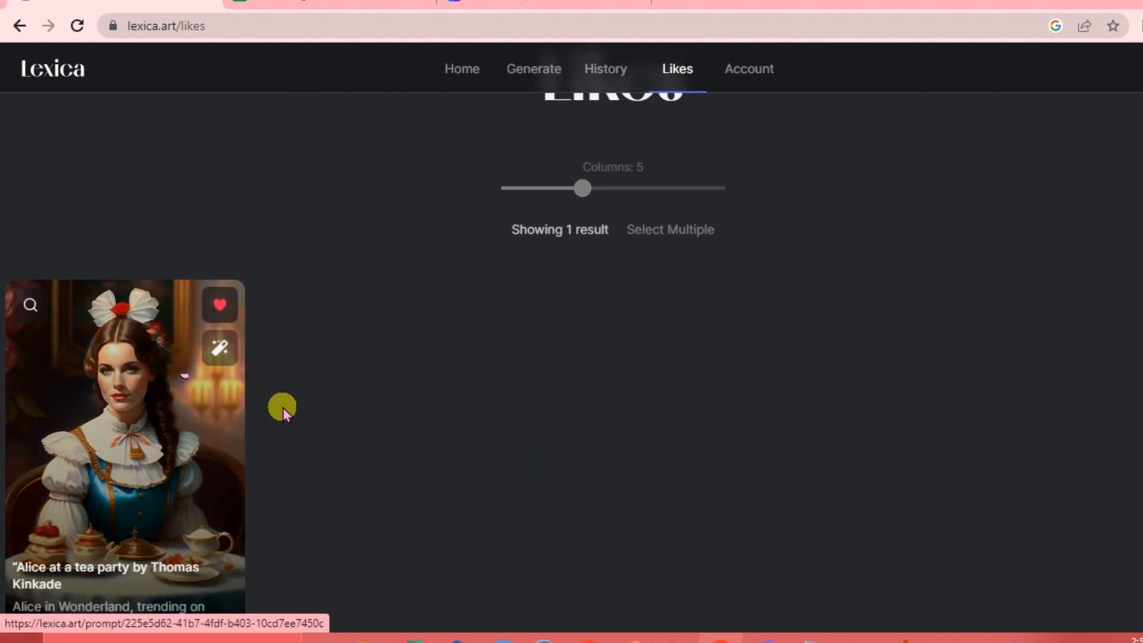
Like the eagle with red roses in the home gallery and review it among the liked images
{"action": "left_click", "coordinate": [450, 69]}
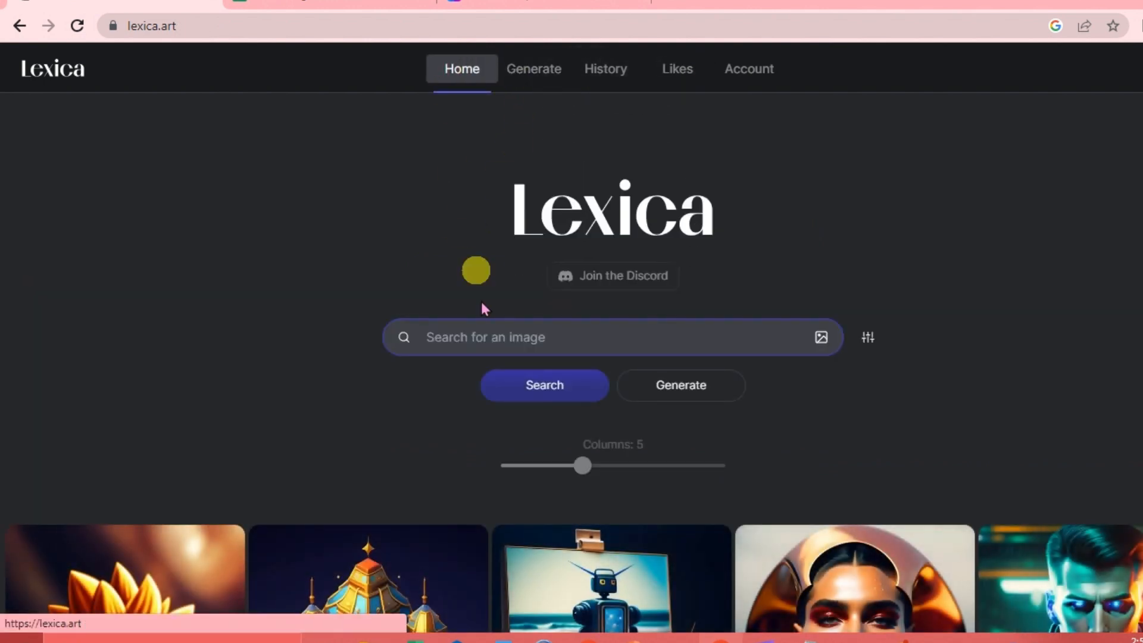
{"action": "scroll", "coordinate": [519, 491], "scroll_direction": "down", "scroll_amount": 10}
{"action": "scroll", "coordinate": [519, 497], "scroll_direction": "down", "scroll_amount": 2}
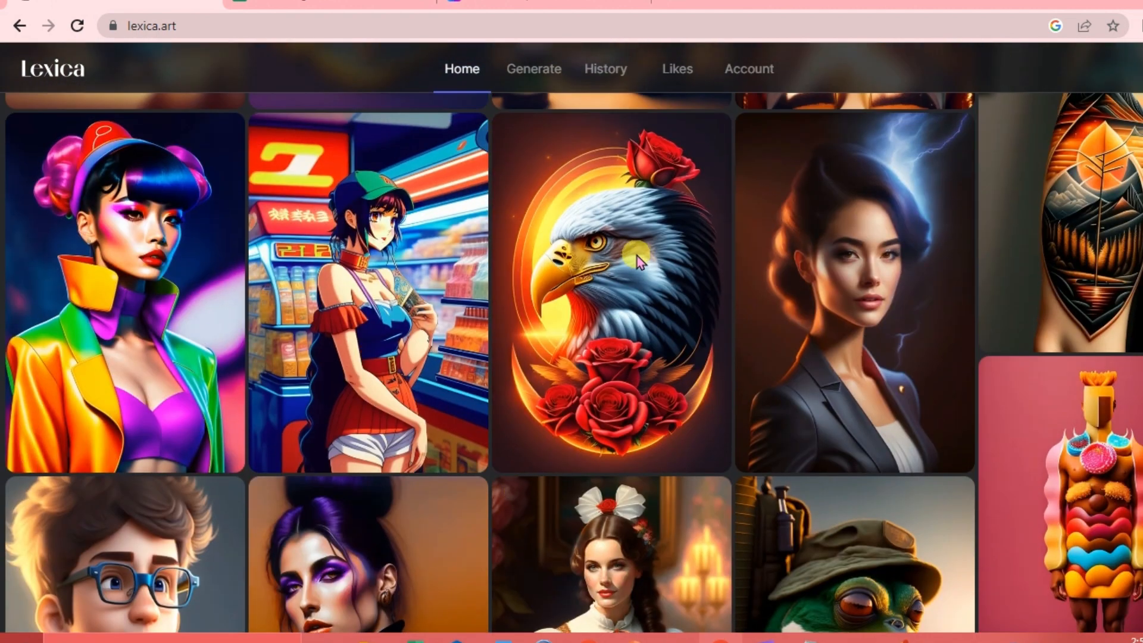
{"action": "mouse_move", "coordinate": [637, 257]}
{"action": "scroll", "coordinate": [710, 133], "scroll_direction": "up", "scroll_amount": 5}
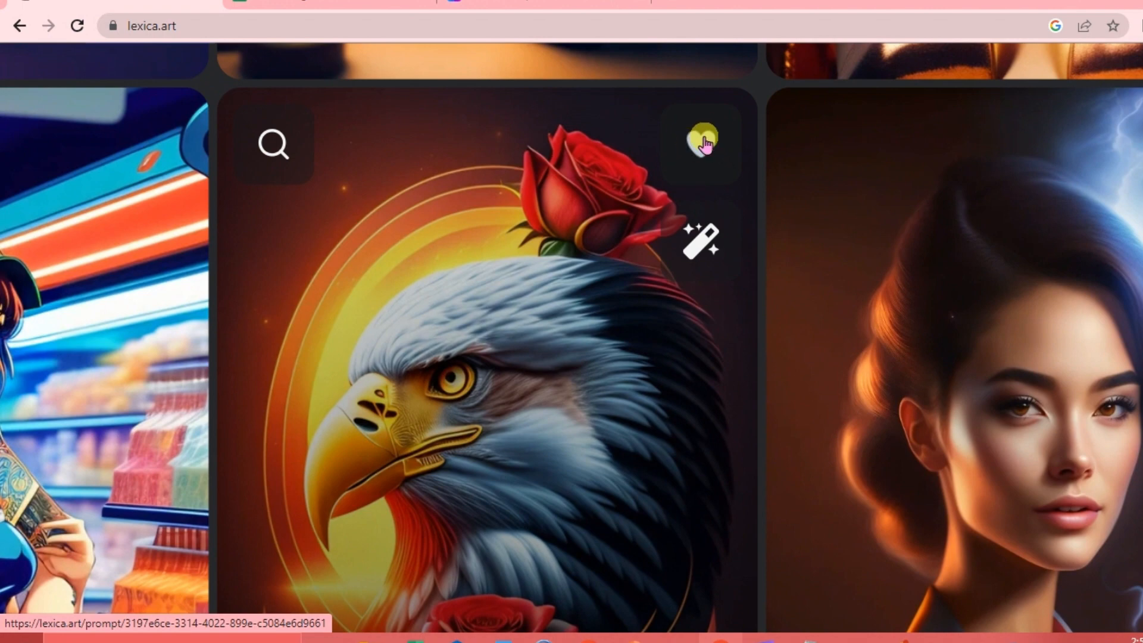
{"action": "left_click", "coordinate": [698, 143]}
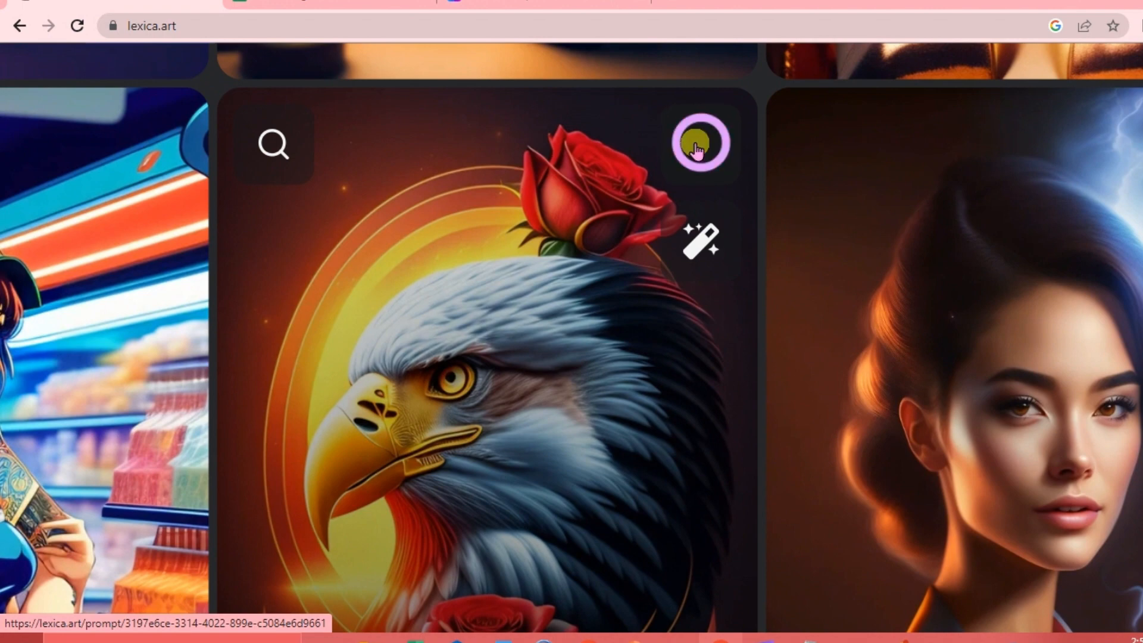
{"action": "scroll", "coordinate": [571, 214], "scroll_direction": "down", "scroll_amount": 5}
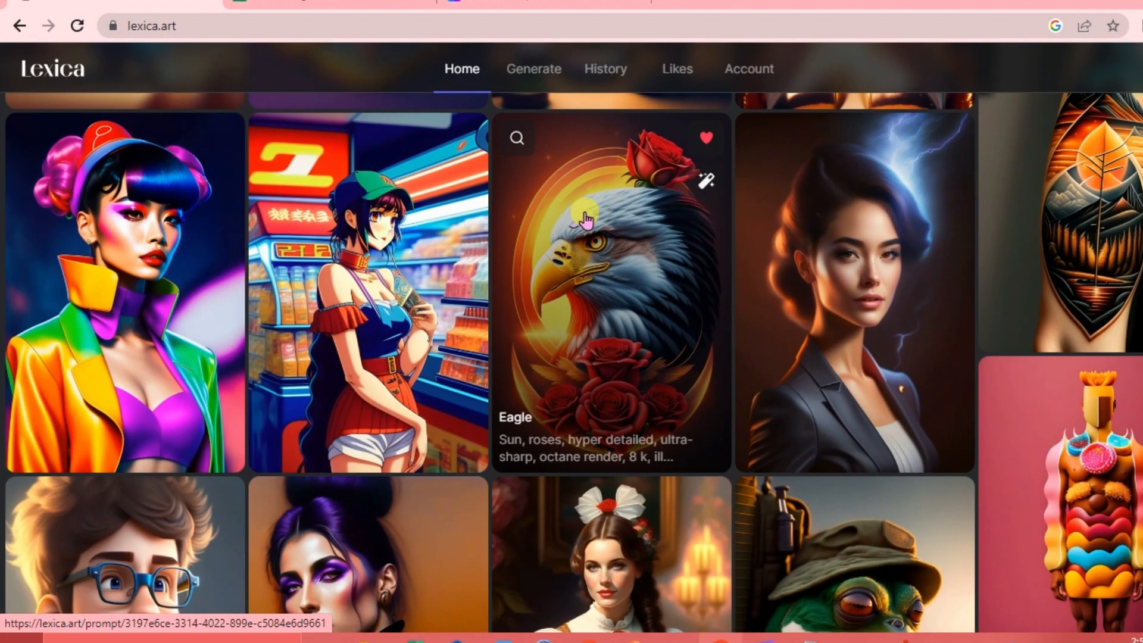
{"action": "left_click", "coordinate": [674, 71]}
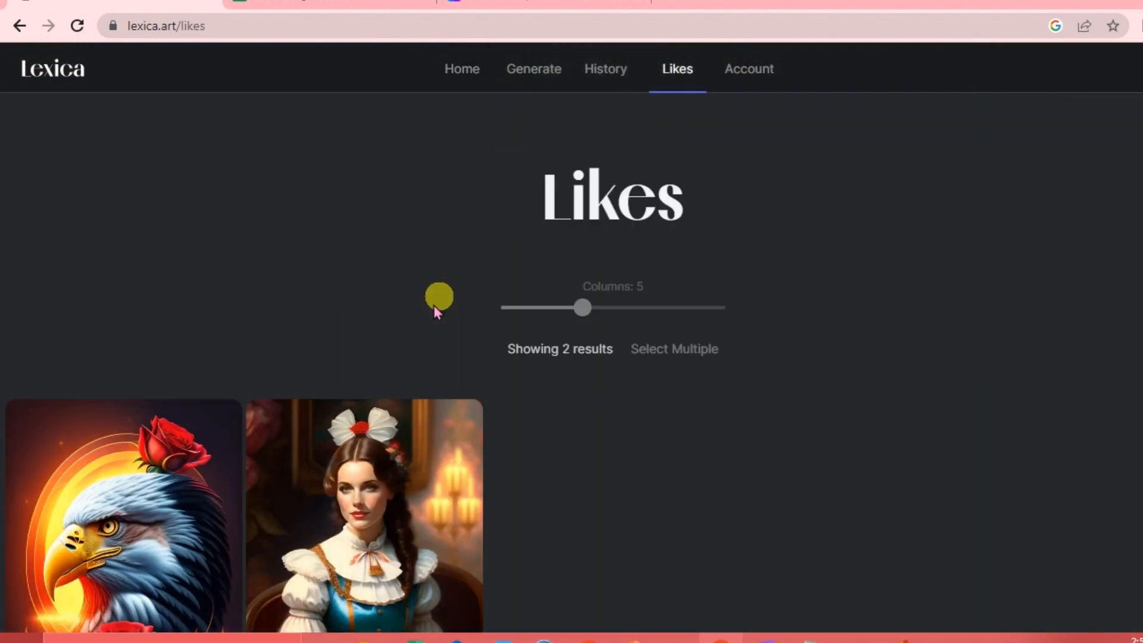
{"action": "scroll", "coordinate": [435, 310], "scroll_direction": "down", "scroll_amount": 2}
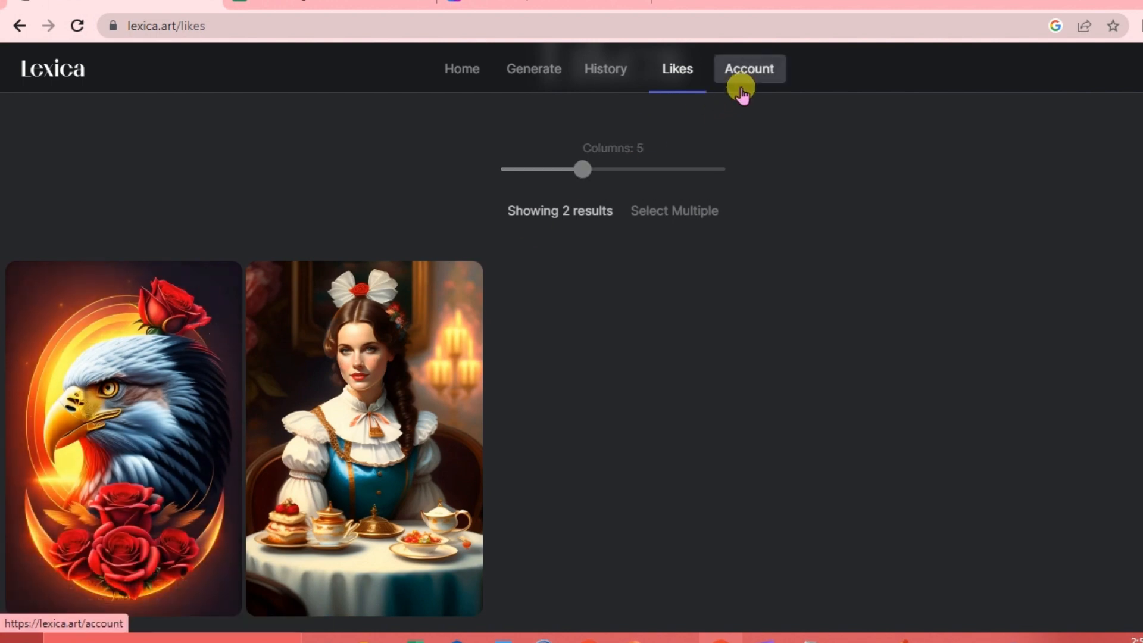
Return to the image generator and examine the newly generated tea party images
{"action": "left_click", "coordinate": [543, 70]}
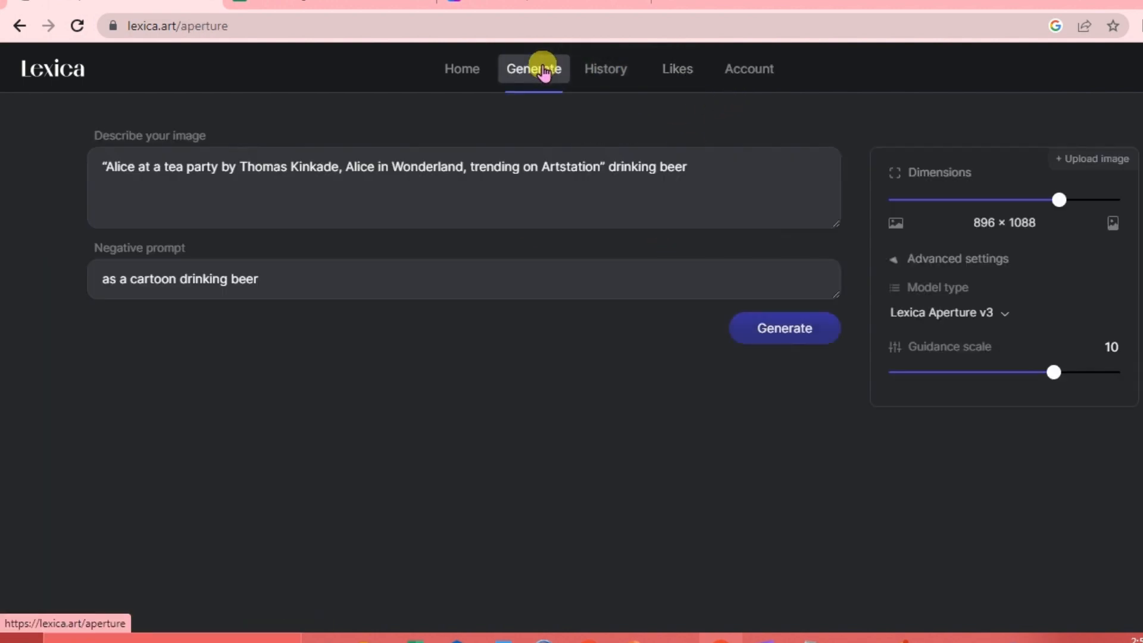
{"action": "scroll", "coordinate": [592, 408], "scroll_direction": "down", "scroll_amount": 7}
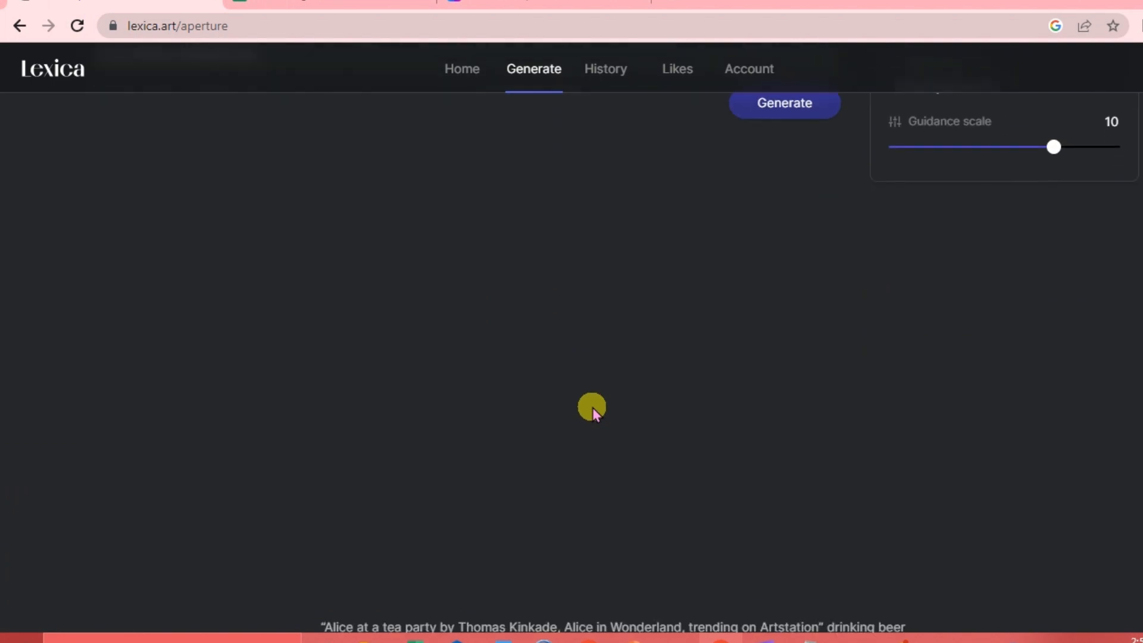
{"action": "scroll", "coordinate": [593, 408], "scroll_direction": "down", "scroll_amount": 1}
{"action": "scroll", "coordinate": [592, 408], "scroll_direction": "up", "scroll_amount": 5}
{"action": "scroll", "coordinate": [592, 408], "scroll_direction": "down", "scroll_amount": 2}
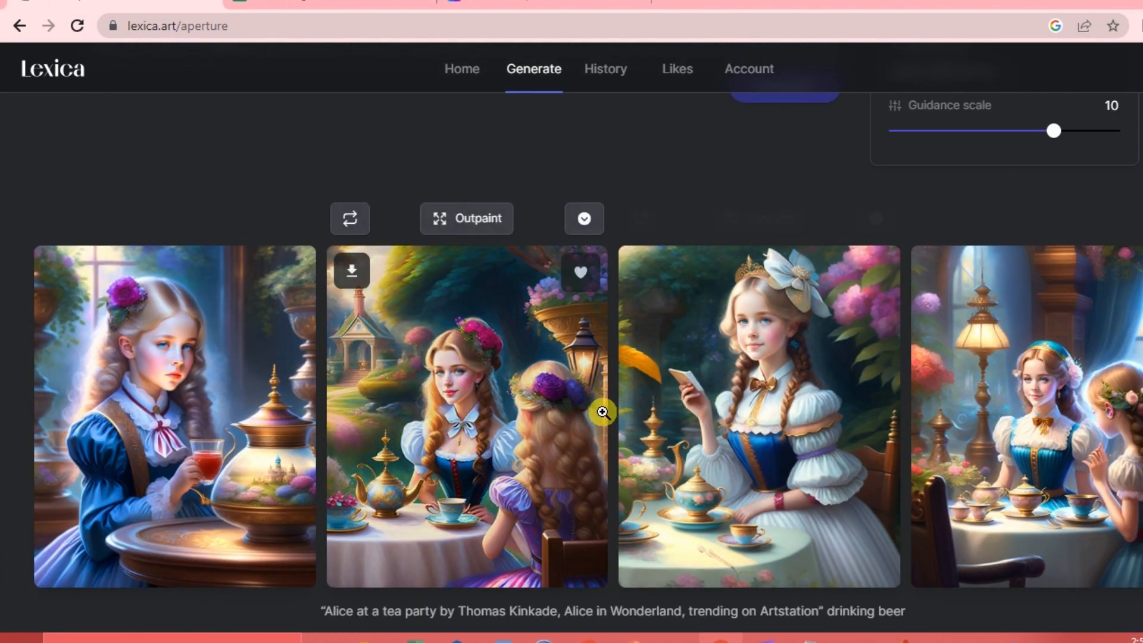
{"action": "scroll", "coordinate": [581, 365], "scroll_direction": "up", "scroll_amount": 3}
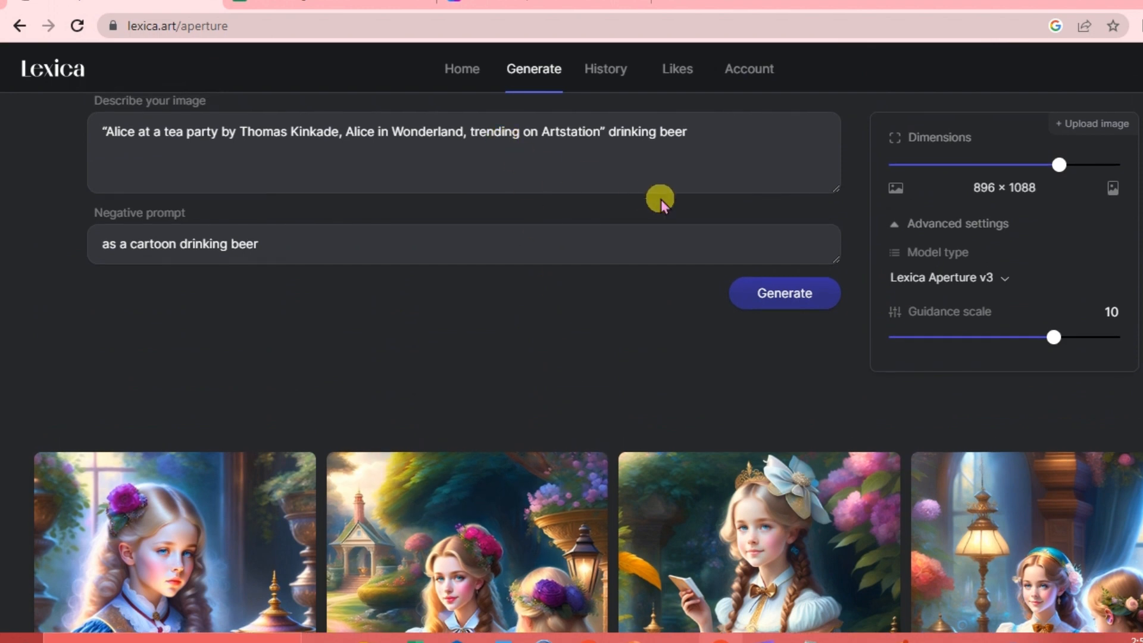
Replace the image description with the first prompt from the Notepad notes, the art style list from "Modern, Pixel art, Realism" to "Ukiyo-e print and more"
{"action": "scroll", "coordinate": [660, 199], "scroll_direction": "up", "scroll_amount": 1}
{"action": "left_click_drag", "start_coordinate": [712, 166], "coordinate": [94, 163]}
{"action": "key", "text": "BackSpace"}
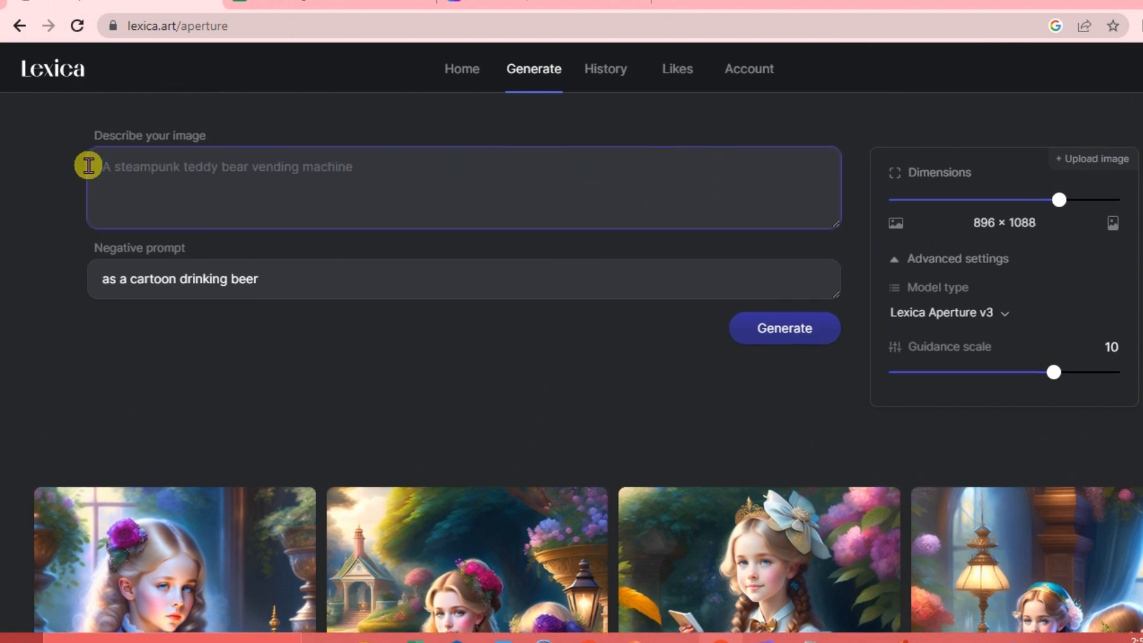
{"action": "left_click", "coordinate": [808, 637]}
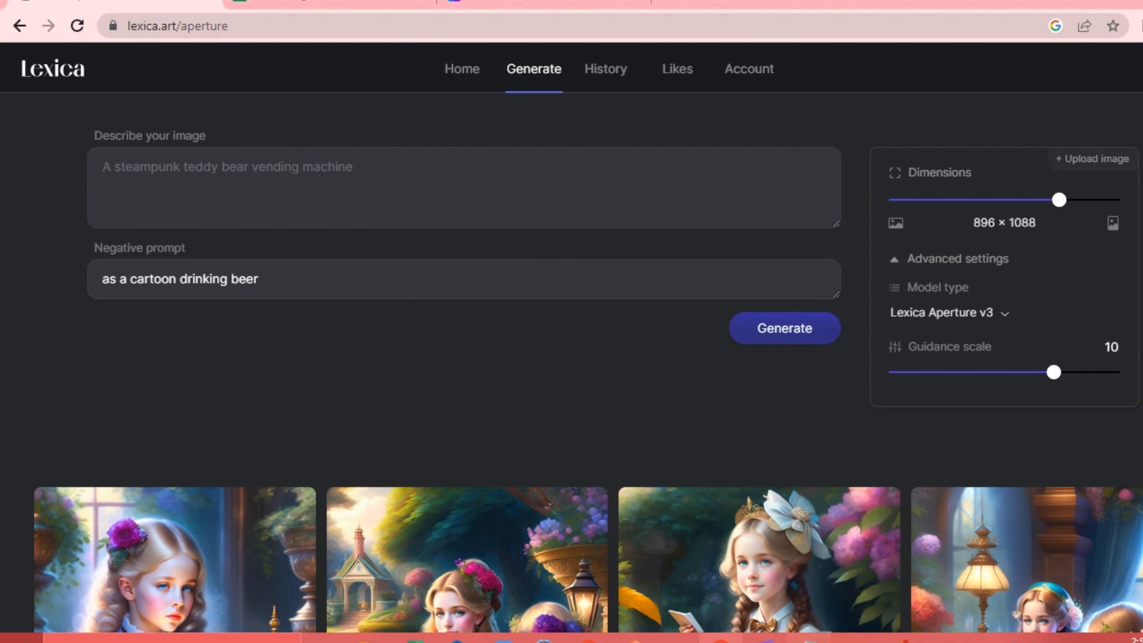
{"action": "left_click_drag", "start_coordinate": [769, 351], "coordinate": [173, 322]}
{"action": "key", "text": "ctrl+c"}
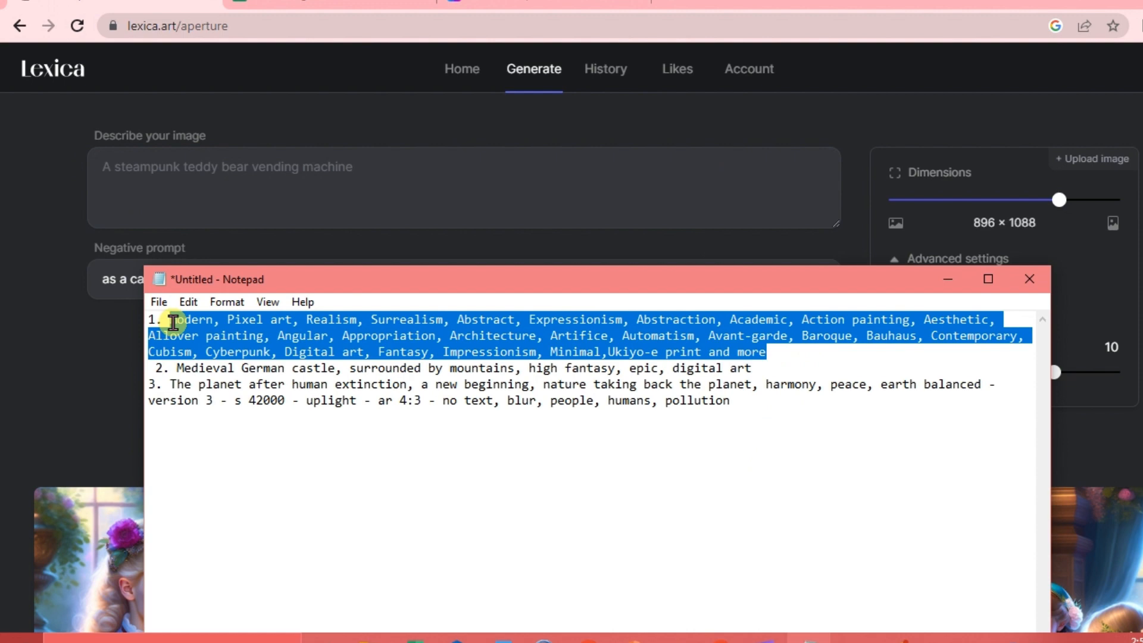
{"action": "left_click", "coordinate": [212, 189]}
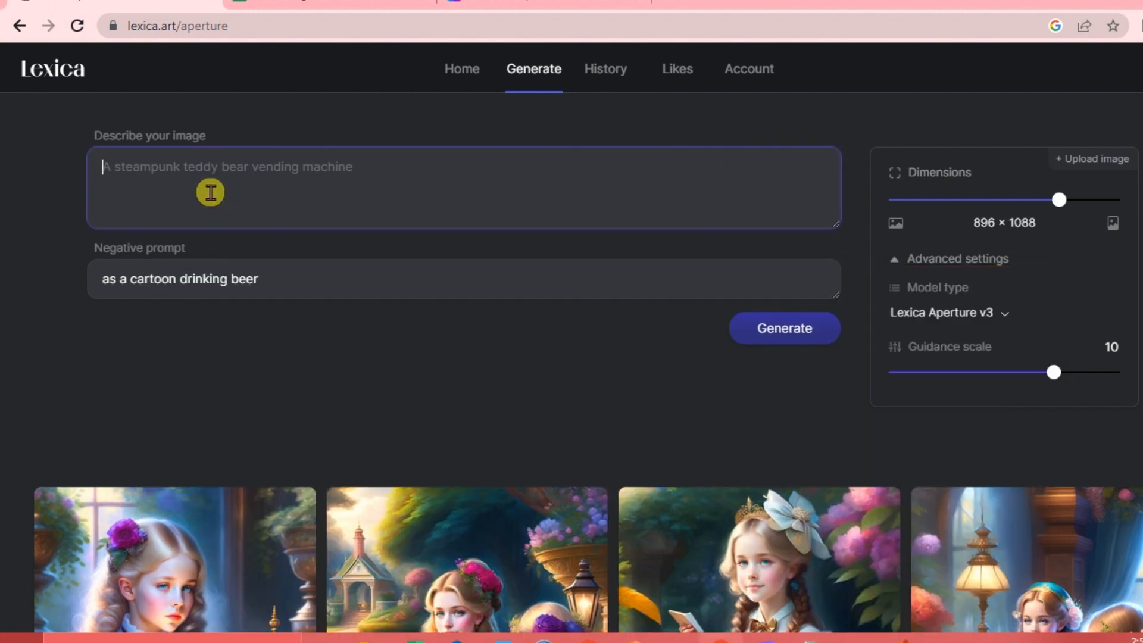
{"action": "key", "text": "ctrl+v"}
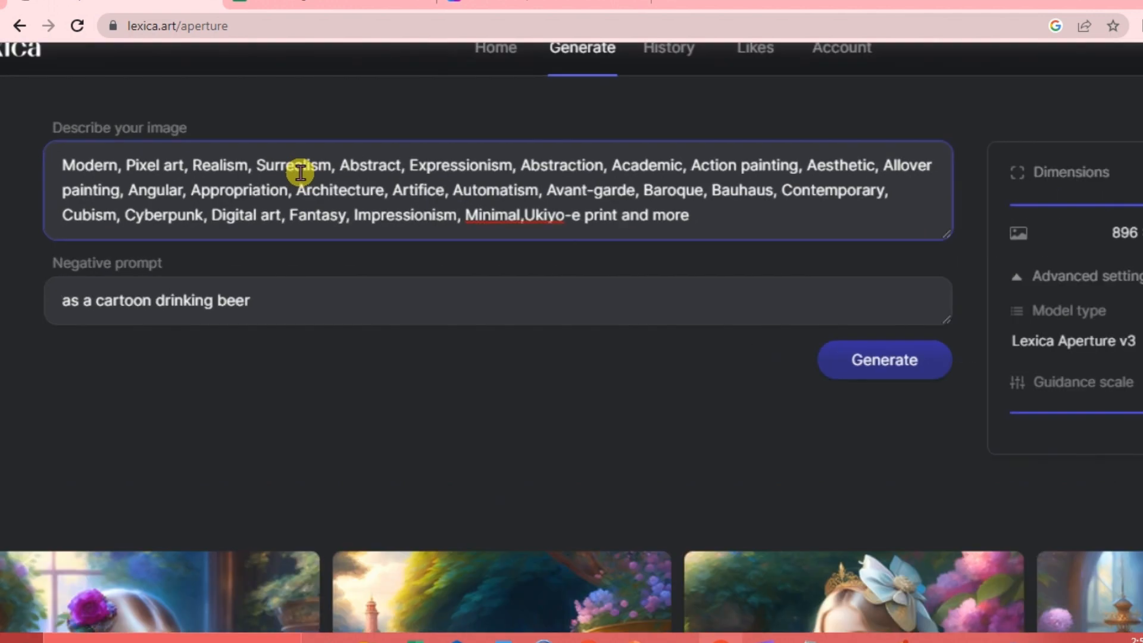
{"action": "scroll", "coordinate": [300, 172], "scroll_direction": "up", "scroll_amount": 3}
{"action": "scroll", "coordinate": [301, 173], "scroll_direction": "left", "scroll_amount": 1}
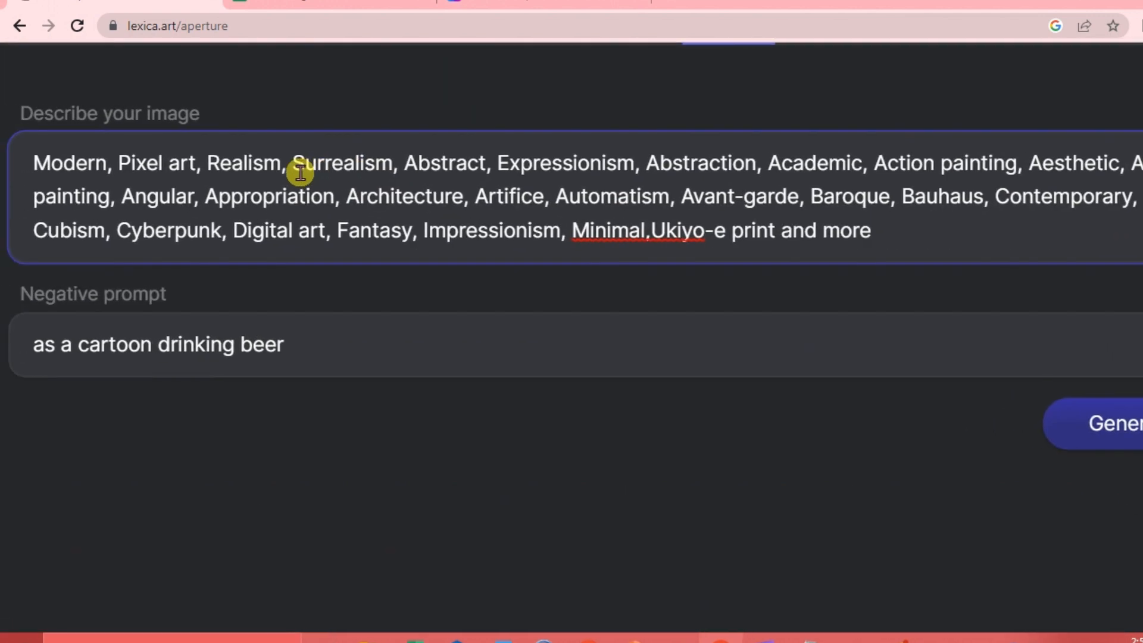
{"action": "scroll", "coordinate": [301, 173], "scroll_direction": "down", "scroll_amount": 2}
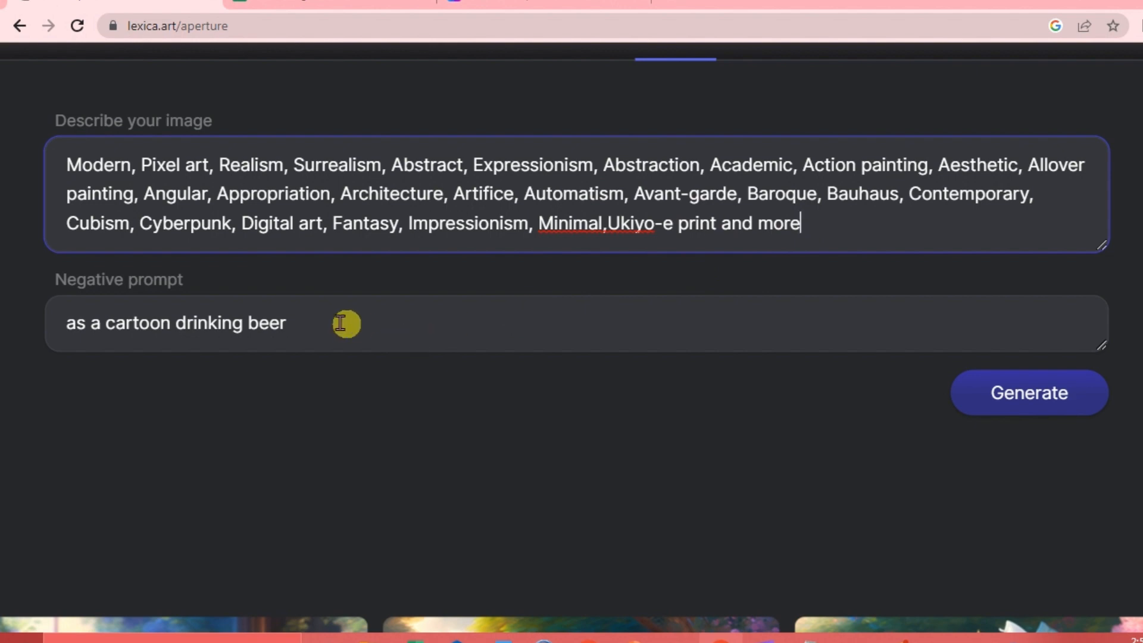
Clear the negative prompt "as a cartoon drinking beer"
{"action": "left_click", "coordinate": [315, 322]}
{"action": "left_click_drag", "start_coordinate": [315, 321], "coordinate": [48, 321]}
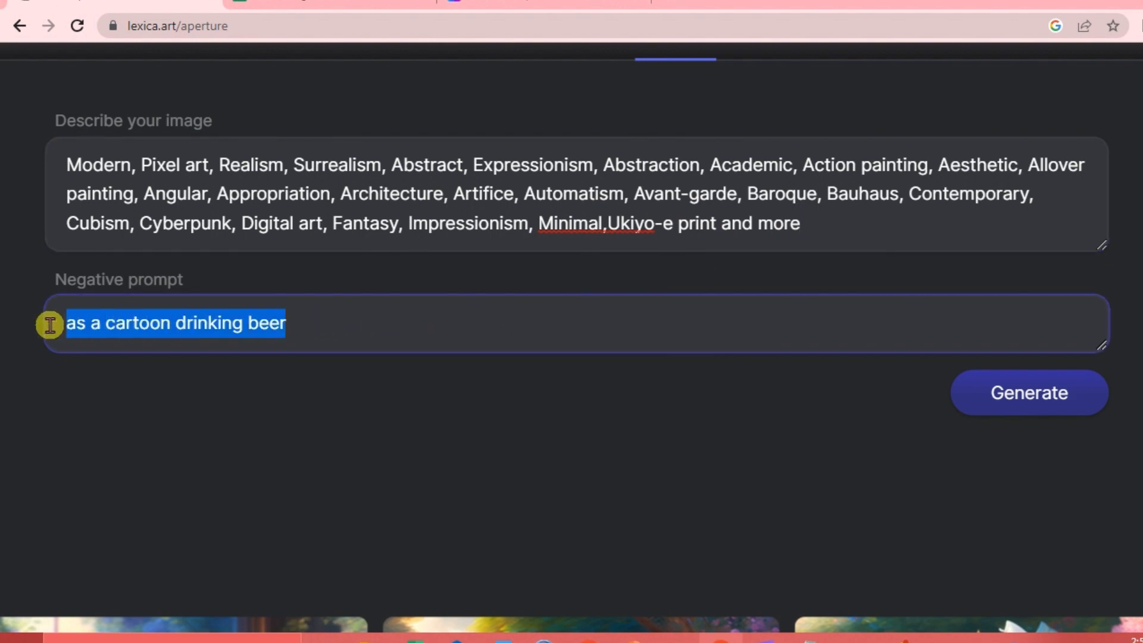
{"action": "key", "text": "BackSpace"}
{"action": "key", "text": "ctrl+minus"}
{"action": "key", "text": "ctrl+minus"}
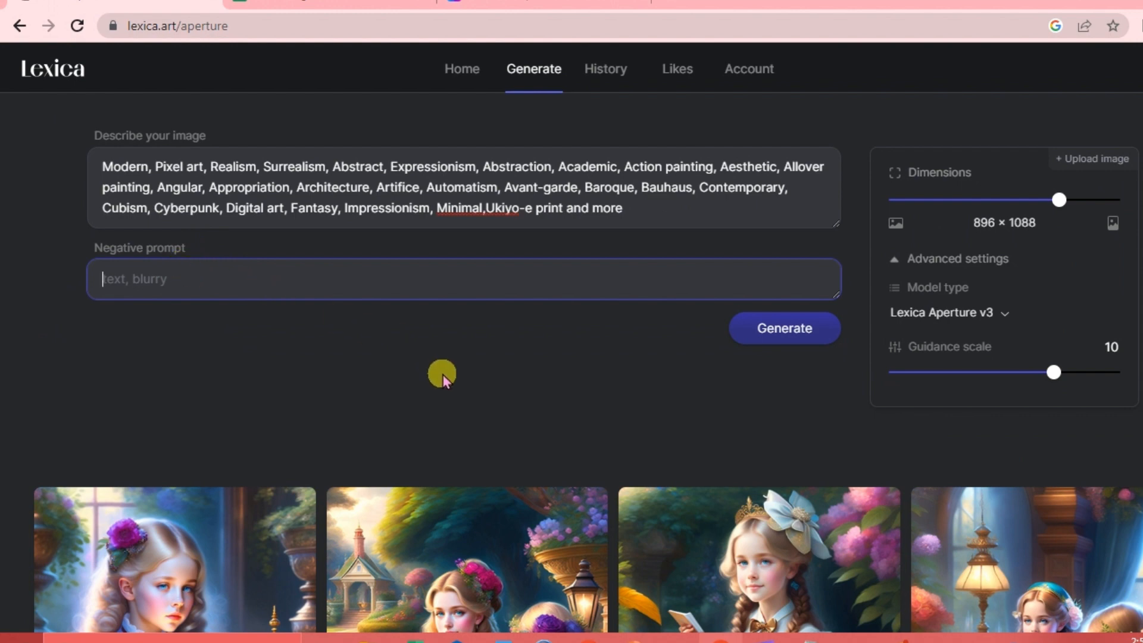
Set the guidance scale to 8 and generate images from the art style prompt
{"action": "left_click", "coordinate": [1054, 373]}
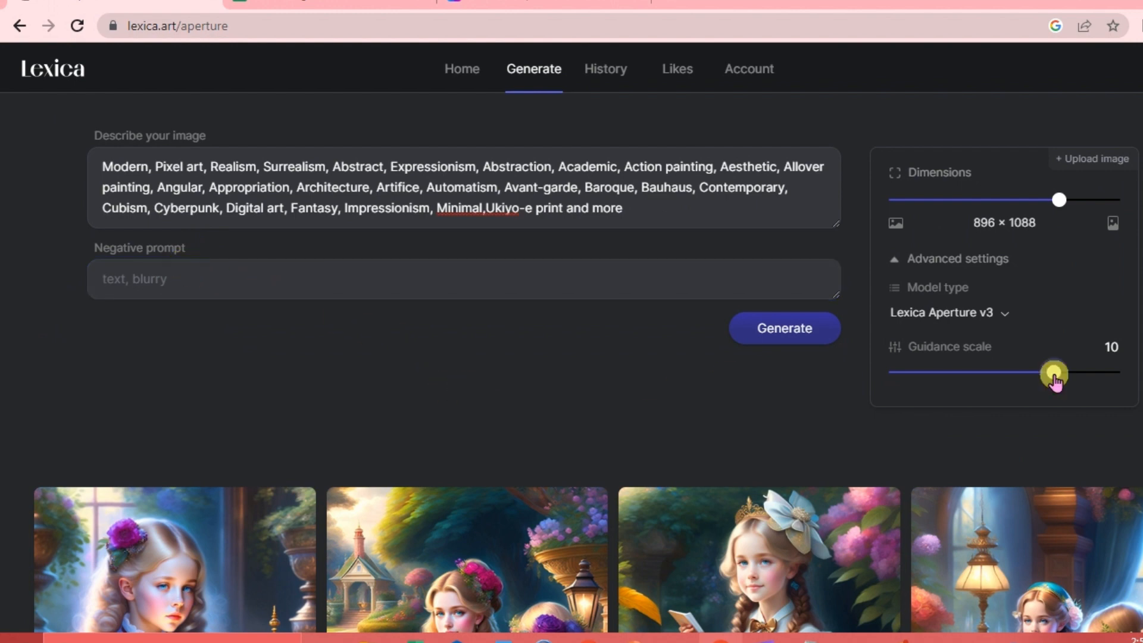
{"action": "left_click_drag", "start_coordinate": [1054, 374], "coordinate": [1013, 374]}
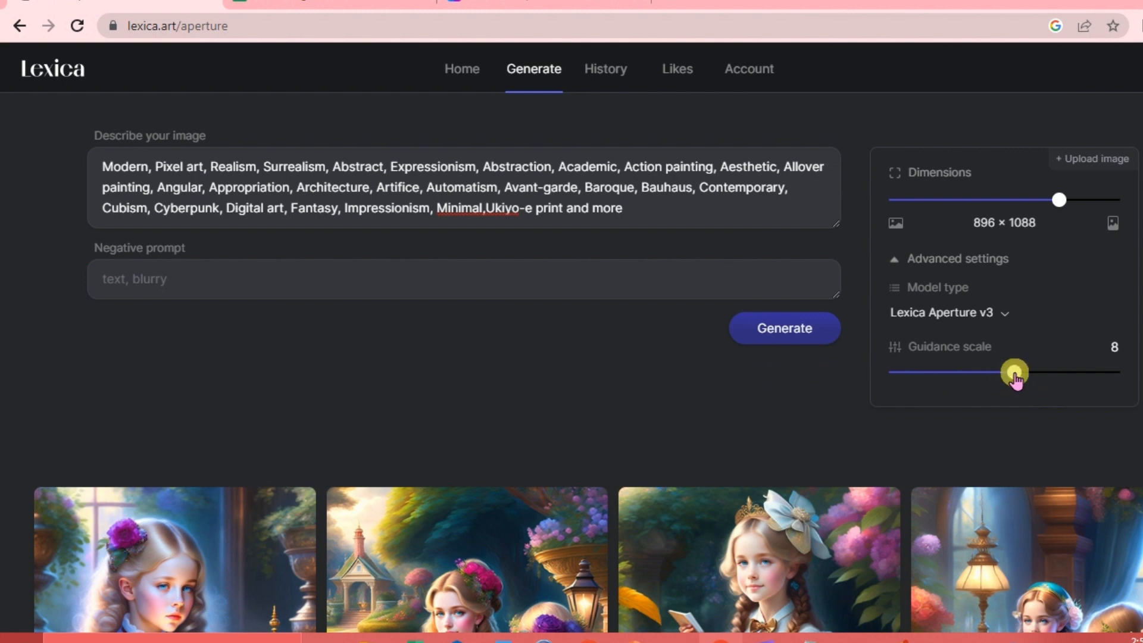
{"action": "left_click", "coordinate": [796, 332]}
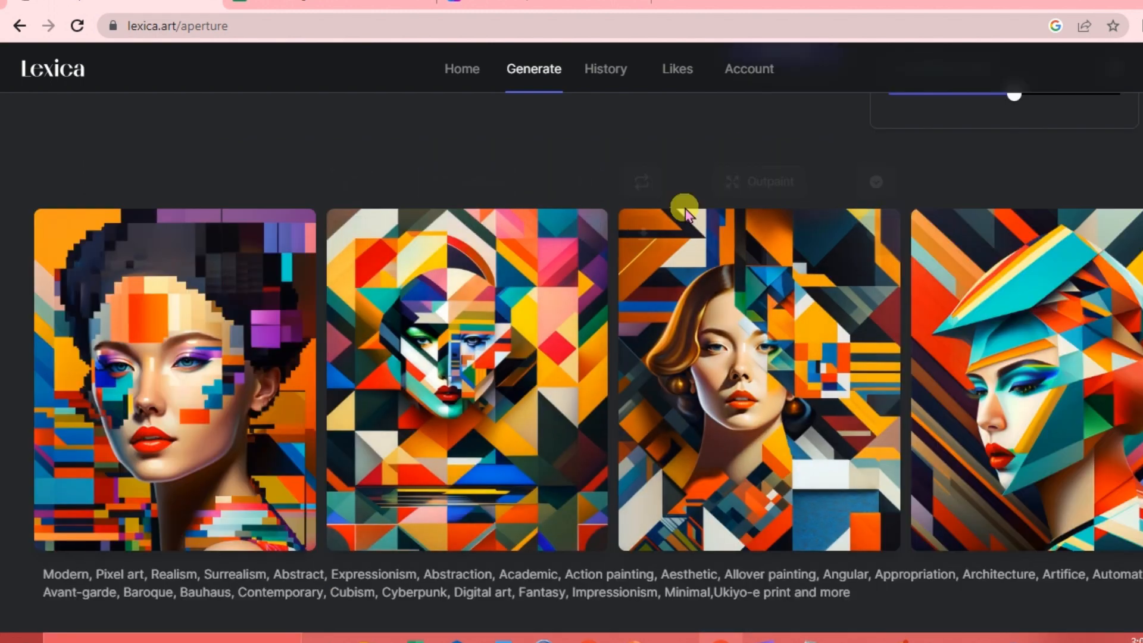
{"action": "scroll", "coordinate": [678, 239], "scroll_direction": "up", "scroll_amount": 5}
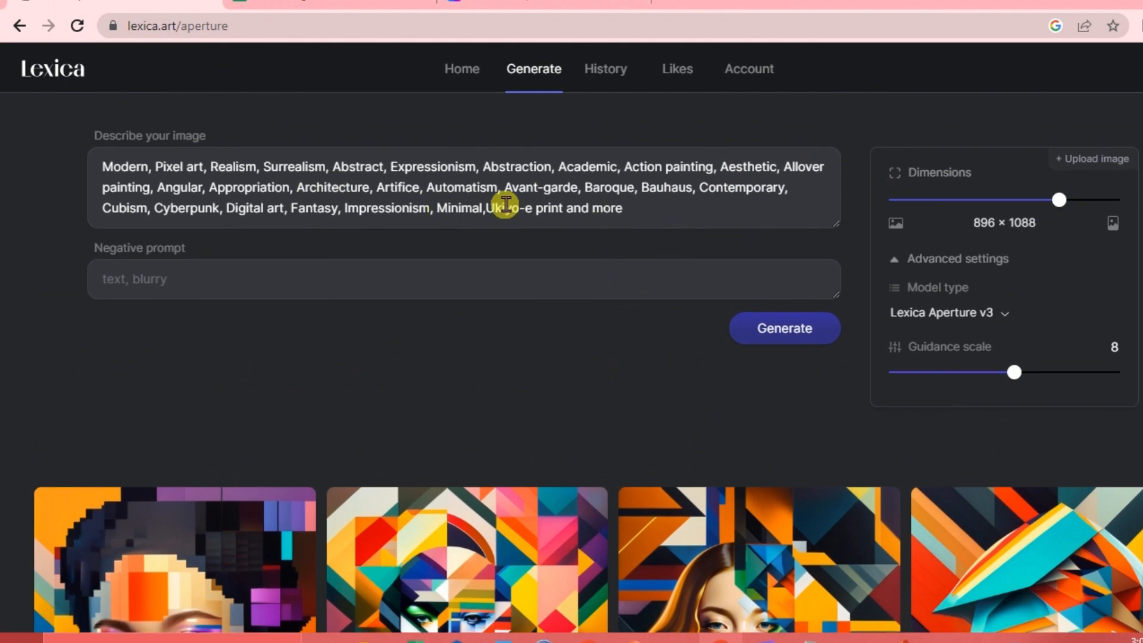
Generate variations of the third image, the wavy-haired woman among geometric shapes, and check its outpainting option
{"action": "scroll", "coordinate": [523, 301], "scroll_direction": "down", "scroll_amount": 4}
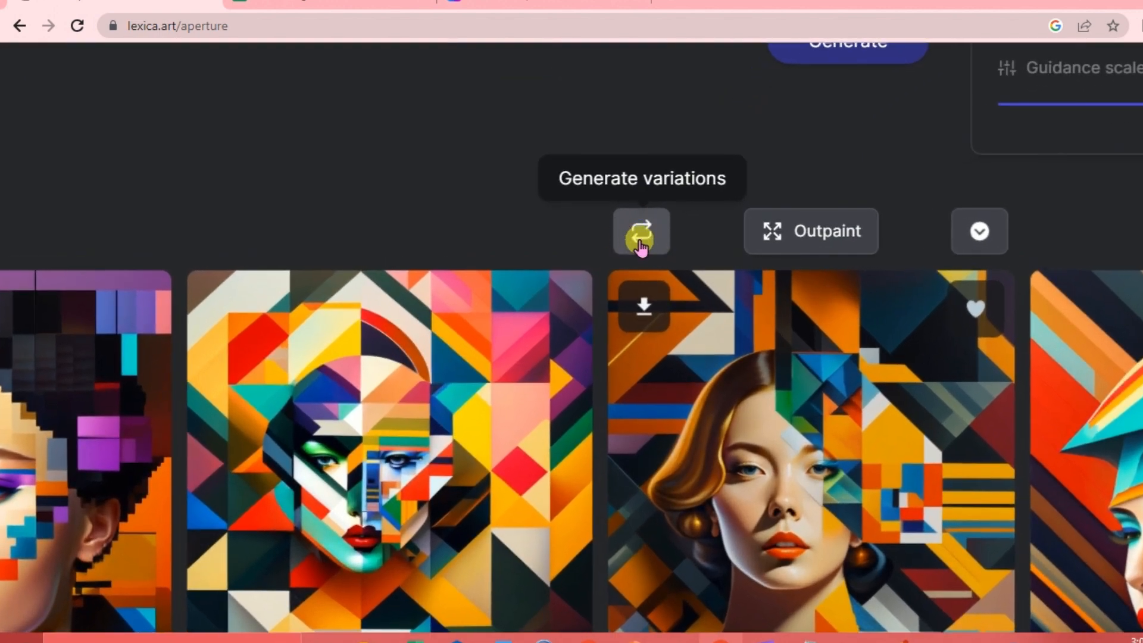
{"action": "left_click", "coordinate": [640, 241]}
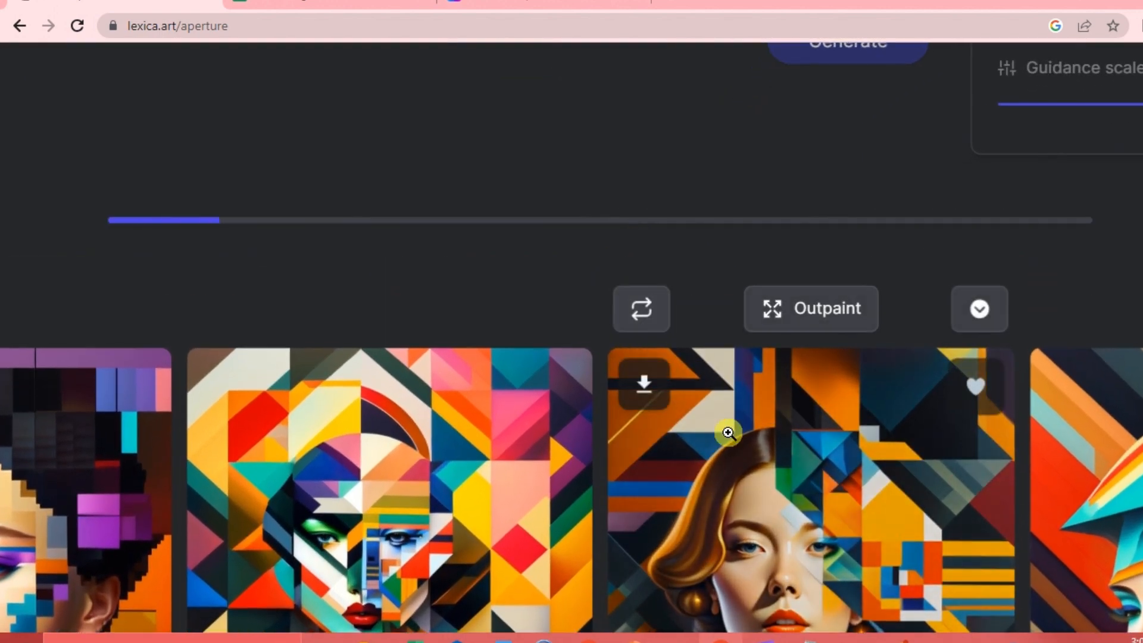
{"action": "scroll", "coordinate": [796, 484], "scroll_direction": "down", "scroll_amount": 1}
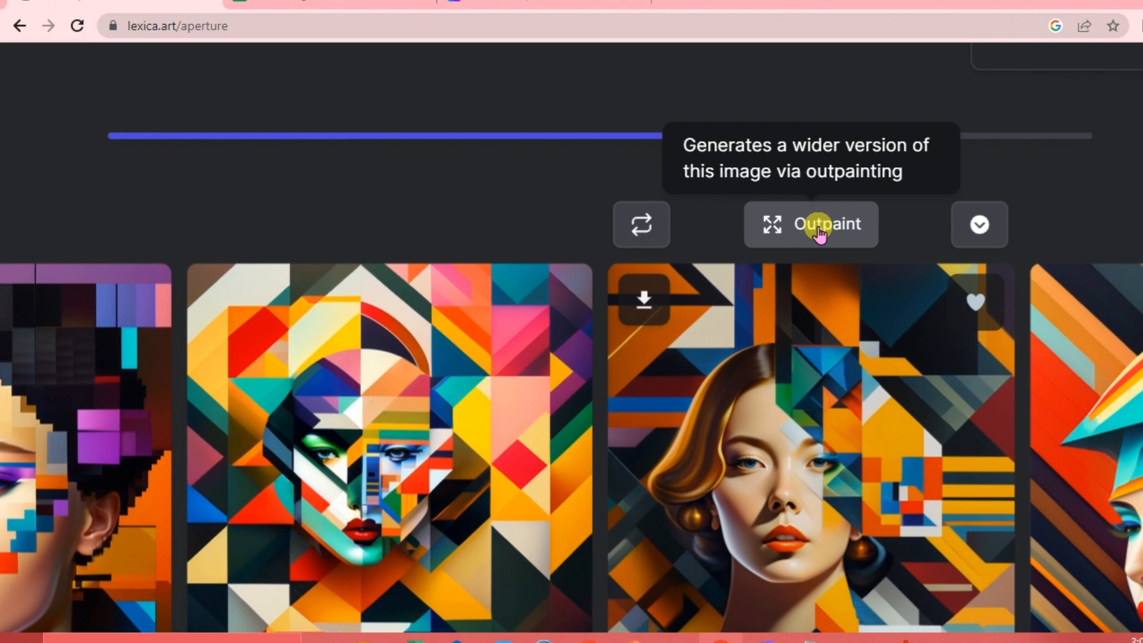
{"action": "left_click", "coordinate": [812, 235]}
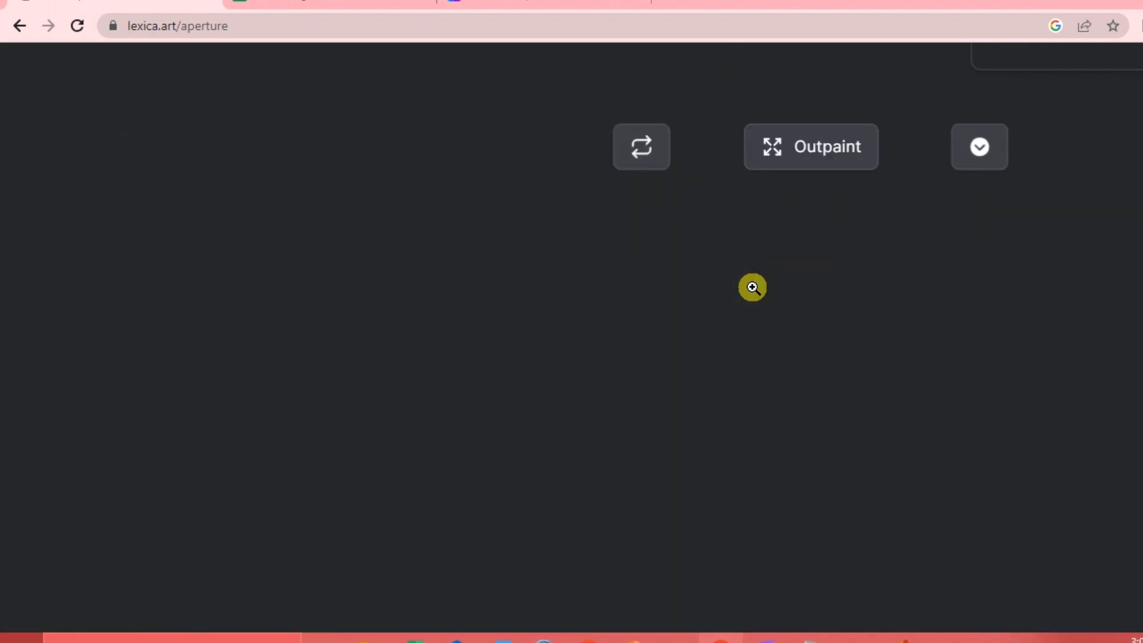
Compare the generated variations with the original images and find the download option on the third variation
{"action": "scroll", "coordinate": [653, 325], "scroll_direction": "down", "scroll_amount": 3}
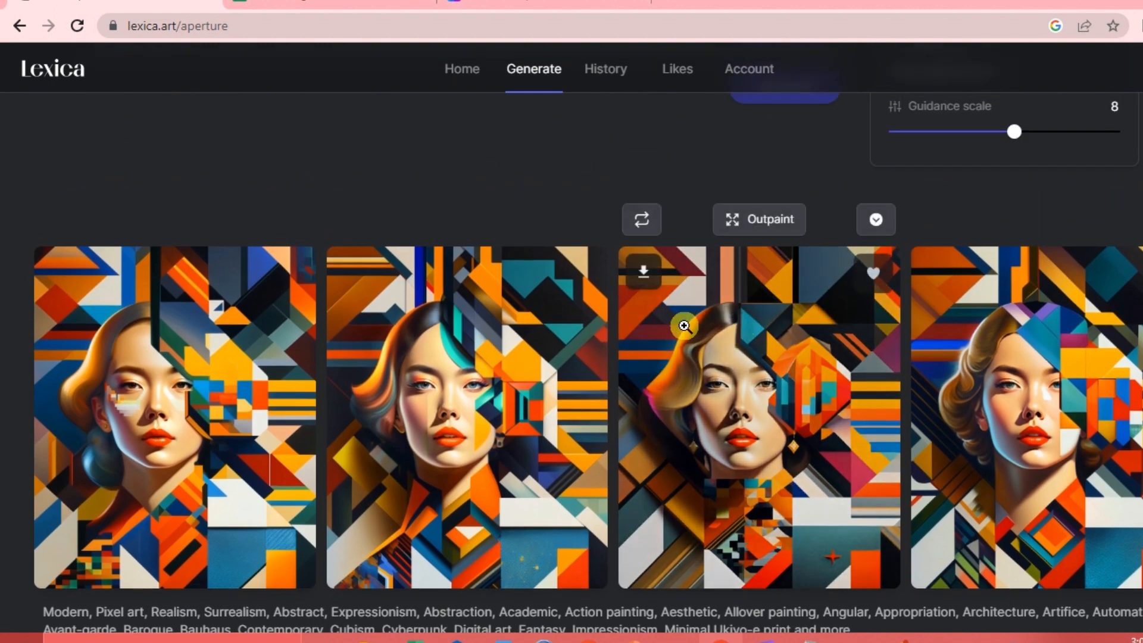
{"action": "scroll", "coordinate": [701, 476], "scroll_direction": "down", "scroll_amount": 5}
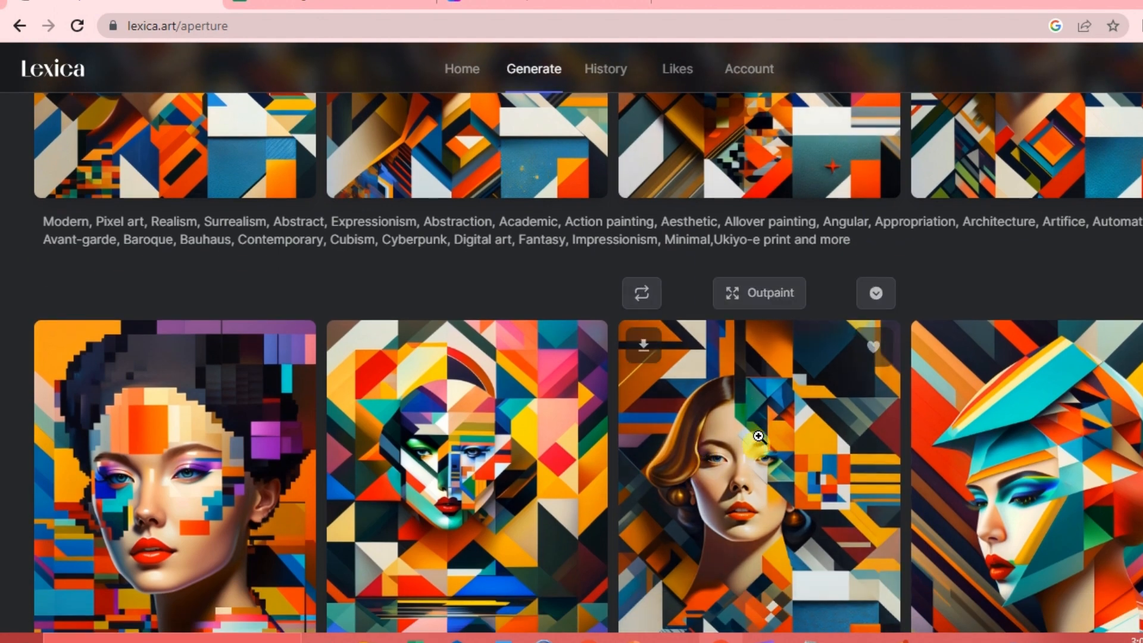
{"action": "scroll", "coordinate": [729, 480], "scroll_direction": "up", "scroll_amount": 4}
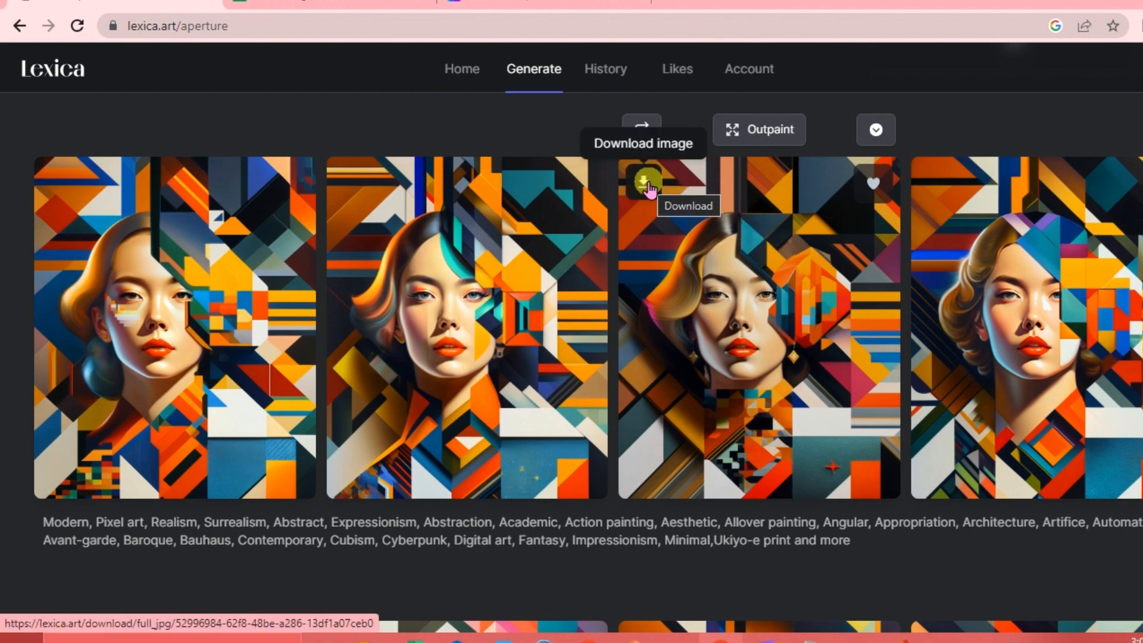
{"action": "scroll", "coordinate": [643, 197], "scroll_direction": "up", "scroll_amount": 5}
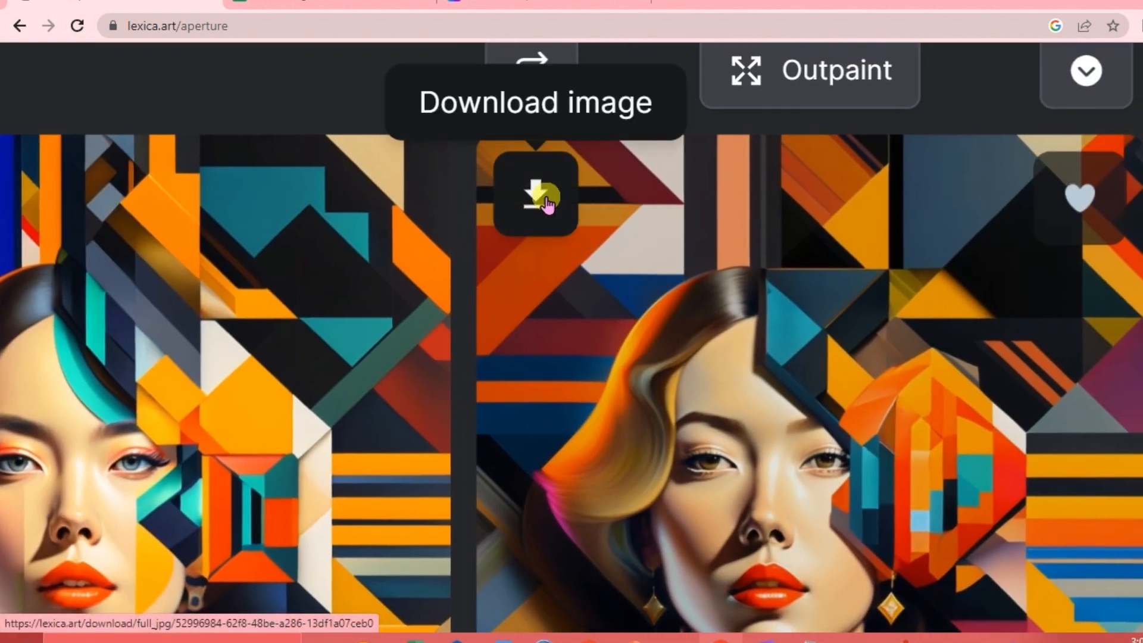
Clear the art style prompt from the image description
{"action": "scroll", "coordinate": [667, 242], "scroll_direction": "down", "scroll_amount": 5}
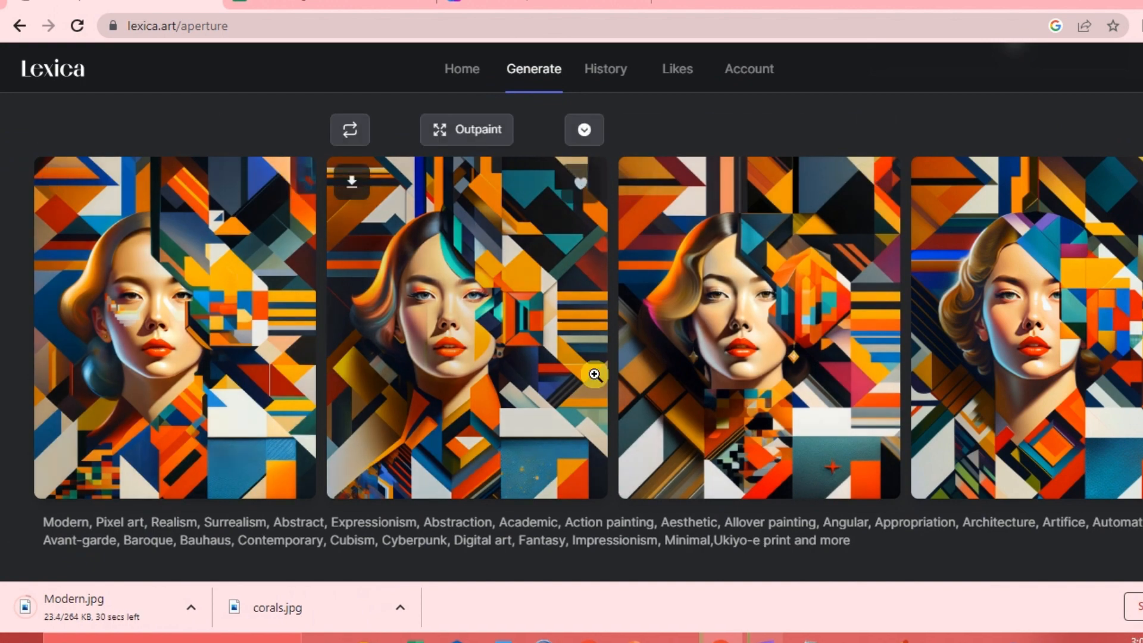
{"action": "scroll", "coordinate": [726, 327], "scroll_direction": "up", "scroll_amount": 5}
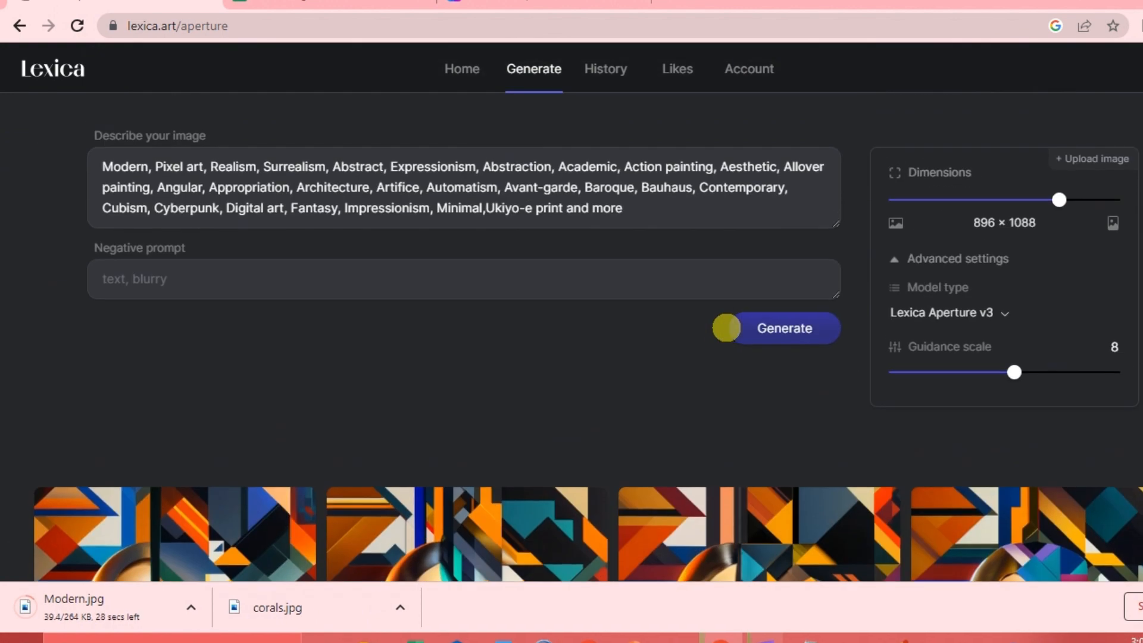
{"action": "left_click_drag", "start_coordinate": [649, 213], "coordinate": [99, 161]}
{"action": "key", "text": "BackSpace"}
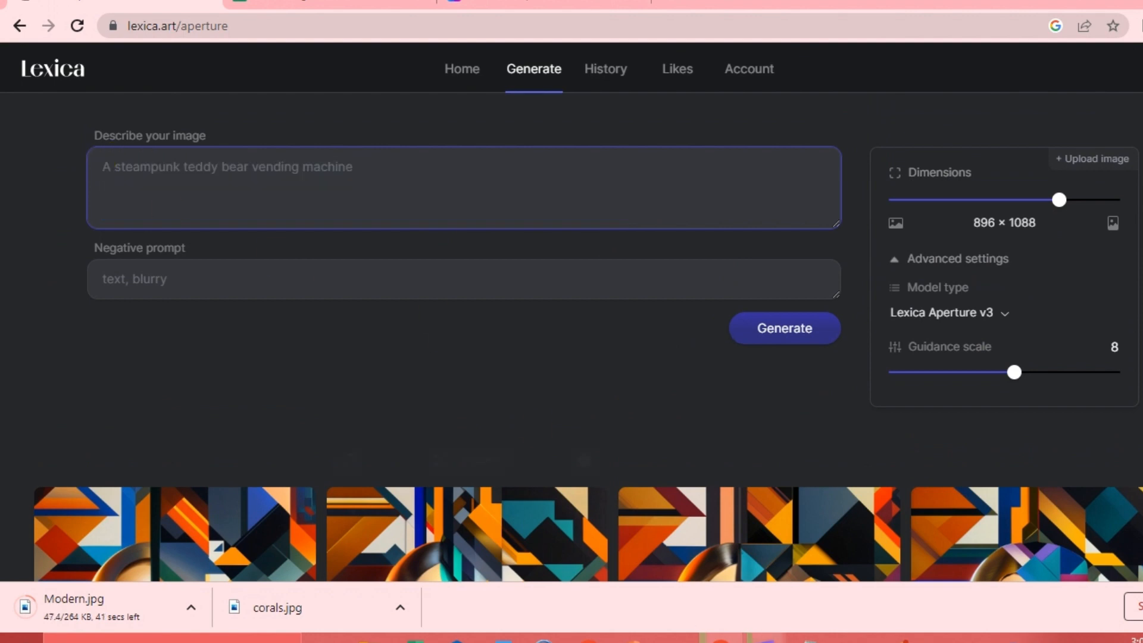
Copy "Medieval German castle, surrounded by mountains, high fantasy, epic, digital art" from the Notepad prompt list into Lexica's image description
{"action": "key", "text": "alt+Tab"}
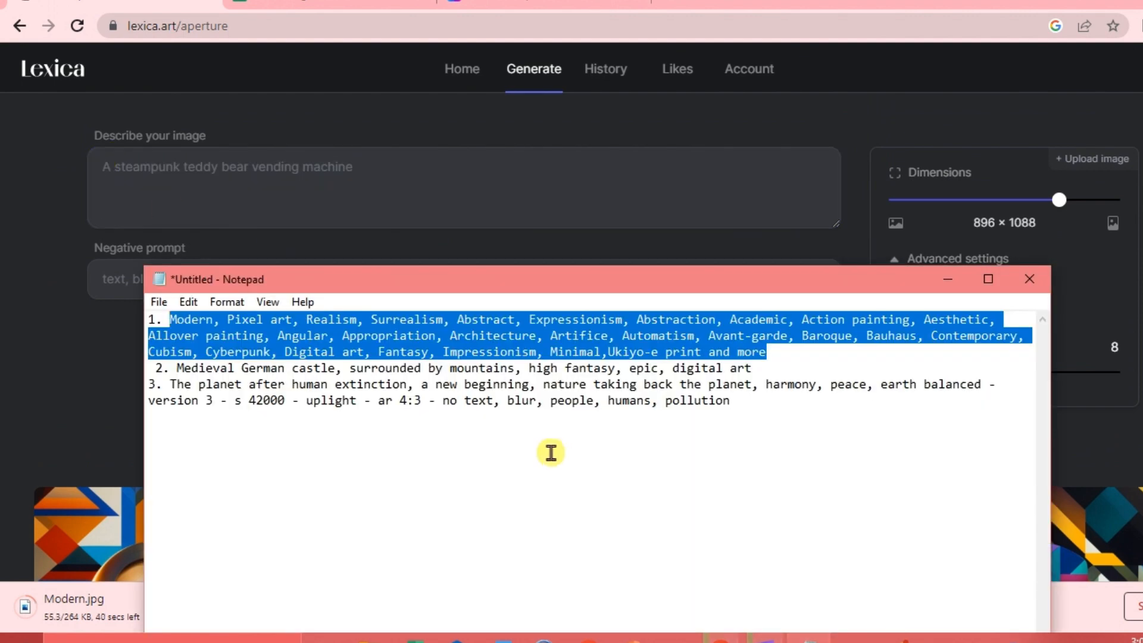
{"action": "left_click_drag", "start_coordinate": [752, 368], "coordinate": [195, 367]}
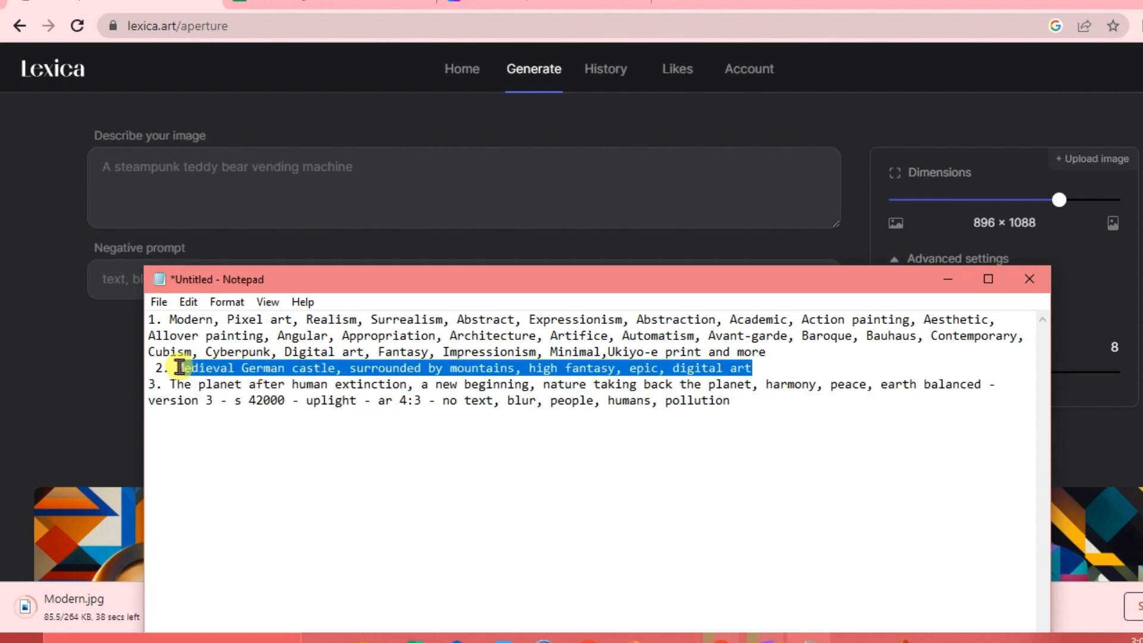
{"action": "left_click_drag", "start_coordinate": [180, 368], "coordinate": [177, 367]}
{"action": "key", "text": "ctrl+c"}
{"action": "left_click", "coordinate": [185, 162]}
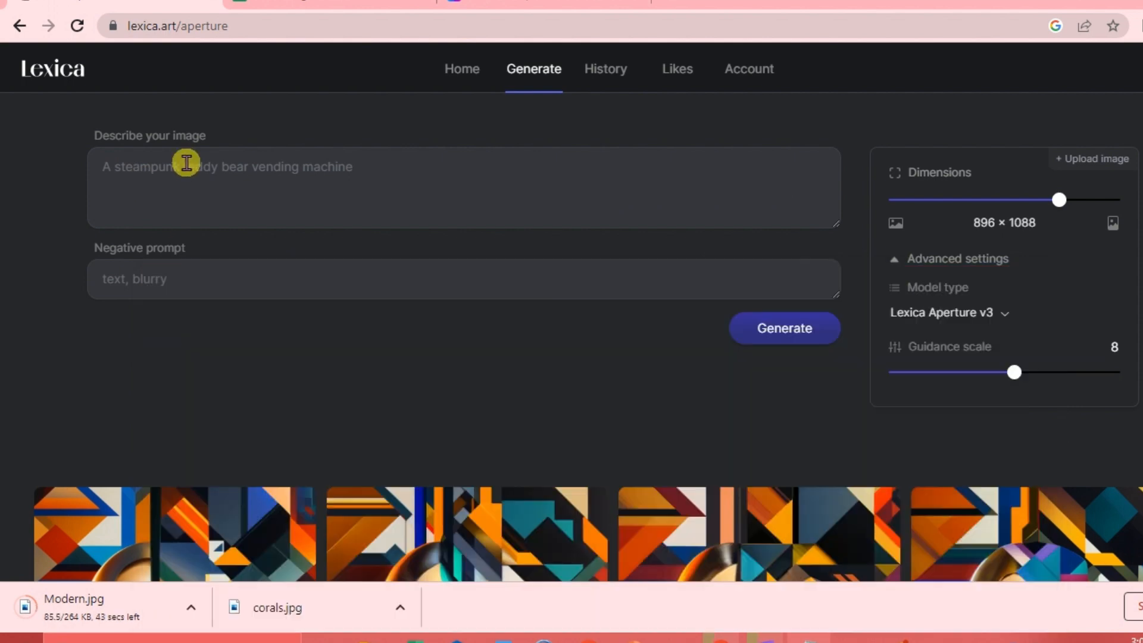
{"action": "key", "text": "ctrl+v"}
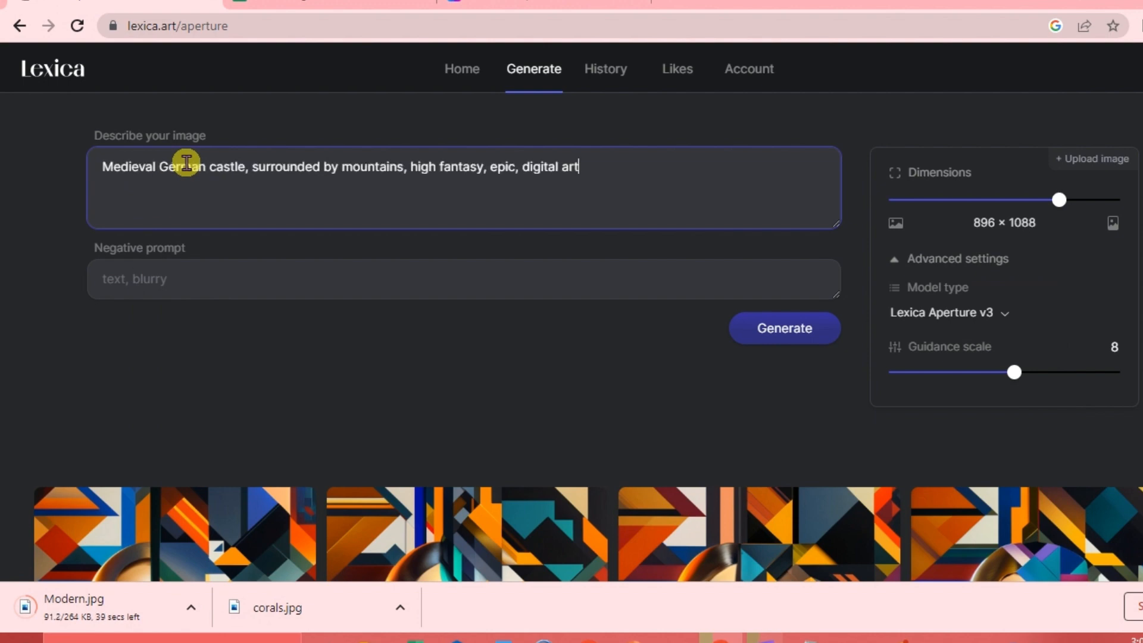
Set the guidance scale to 7 and the image dimensions to 1024 × 1024
{"action": "left_click", "coordinate": [1015, 373]}
{"action": "left_click_drag", "start_coordinate": [1015, 374], "coordinate": [992, 374]}
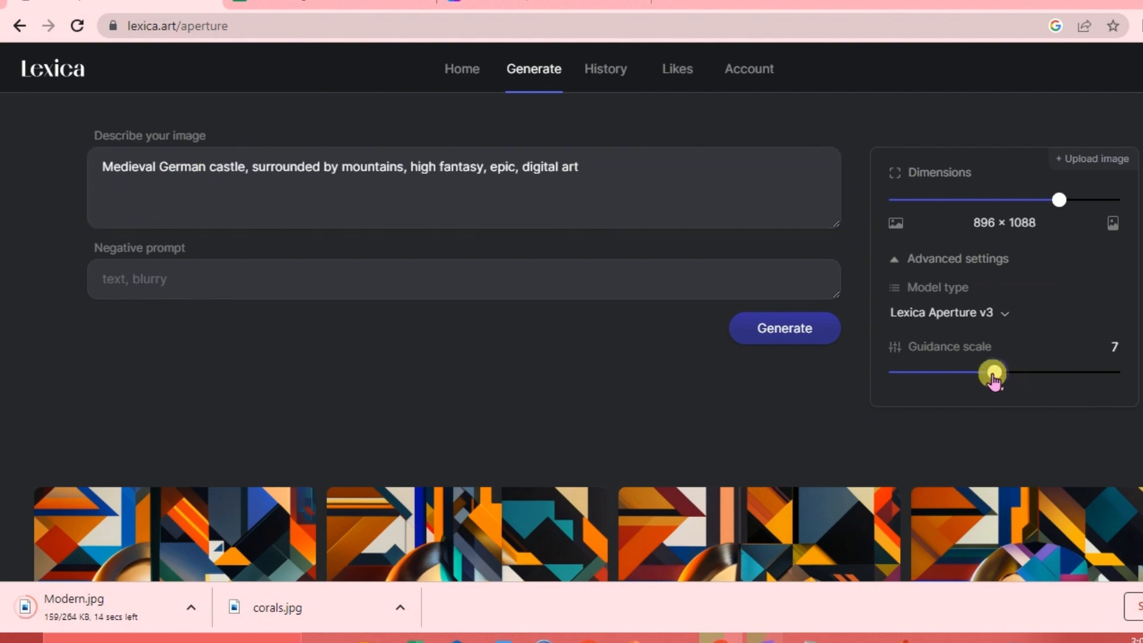
{"action": "left_click", "coordinate": [1057, 200]}
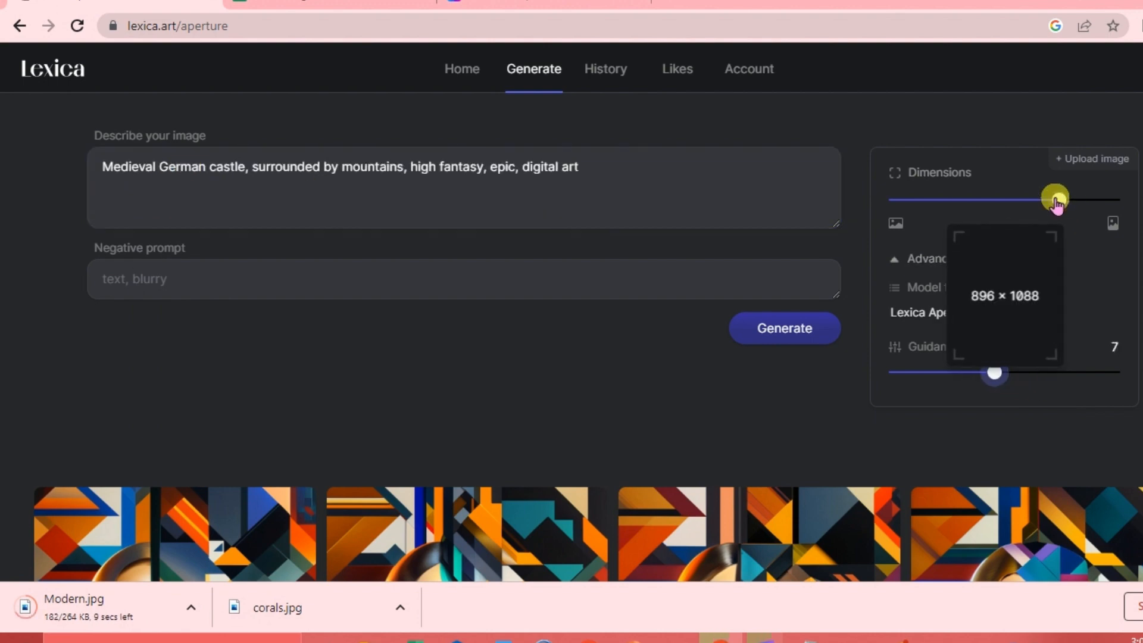
{"action": "left_click_drag", "start_coordinate": [1038, 205], "coordinate": [1017, 218]}
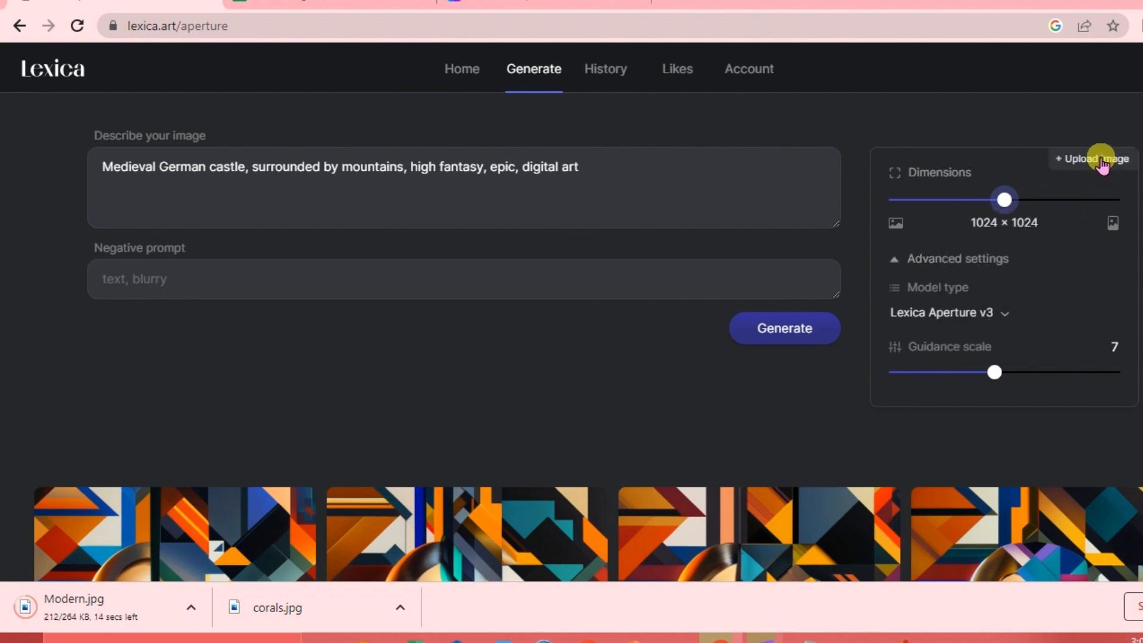
Generate images from the medieval German castle prompt
{"action": "scroll", "coordinate": [1101, 158], "scroll_direction": "up", "scroll_amount": 5}
{"action": "scroll", "coordinate": [1102, 164], "scroll_direction": "down", "scroll_amount": 2}
{"action": "scroll", "coordinate": [1056, 197], "scroll_direction": "down", "scroll_amount": 3}
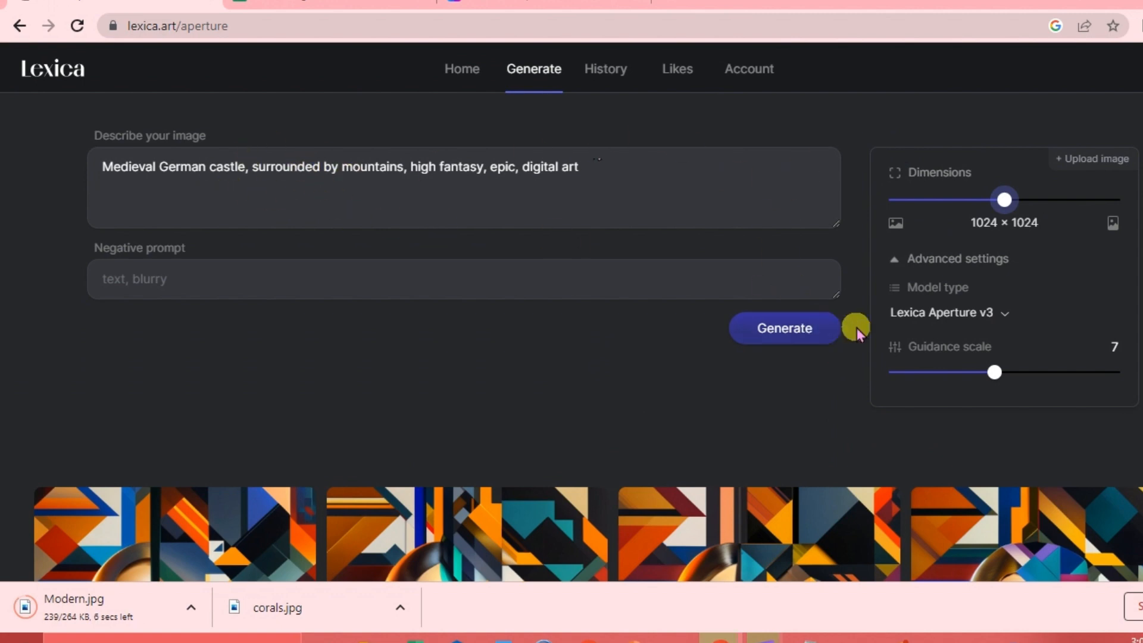
{"action": "left_click", "coordinate": [787, 336]}
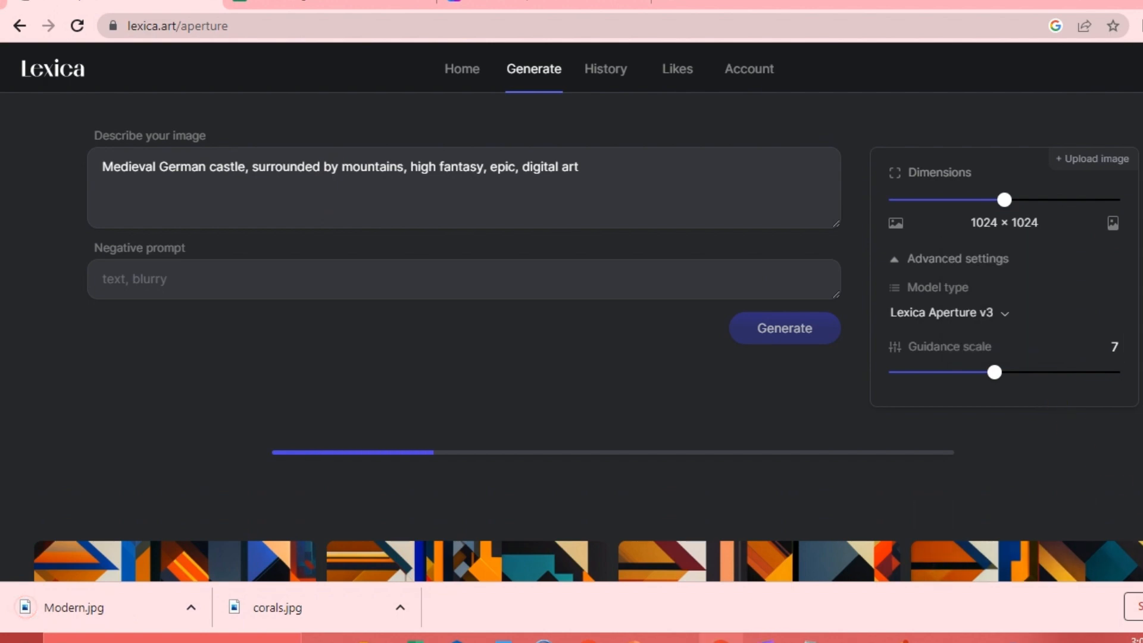
Look through the previously generated image sets while the castle images are being generated
{"action": "scroll", "coordinate": [727, 528], "scroll_direction": "down", "scroll_amount": 2}
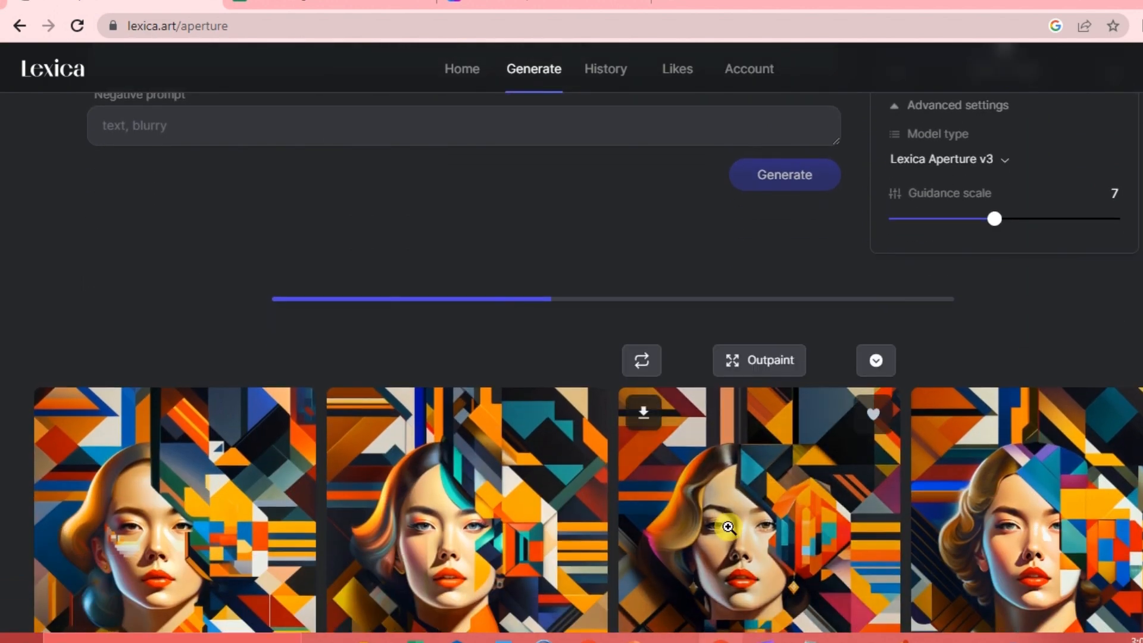
{"action": "scroll", "coordinate": [727, 527], "scroll_direction": "down", "scroll_amount": 2}
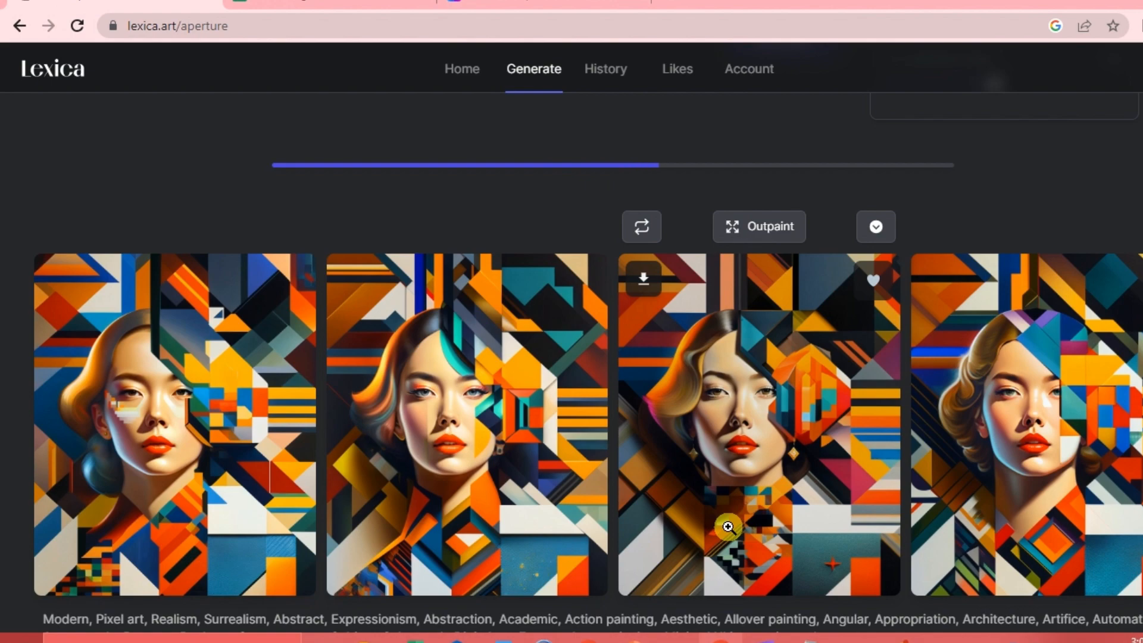
{"action": "scroll", "coordinate": [673, 559], "scroll_direction": "down", "scroll_amount": 15}
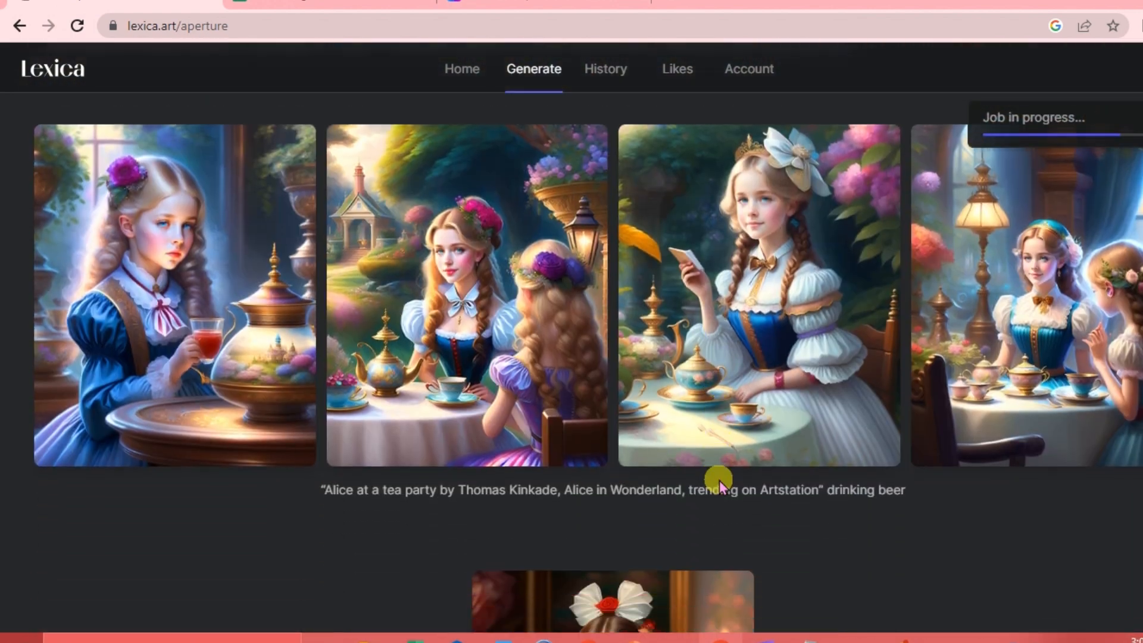
{"action": "scroll", "coordinate": [719, 481], "scroll_direction": "down", "scroll_amount": 12}
{"action": "scroll", "coordinate": [719, 480], "scroll_direction": "up", "scroll_amount": 4}
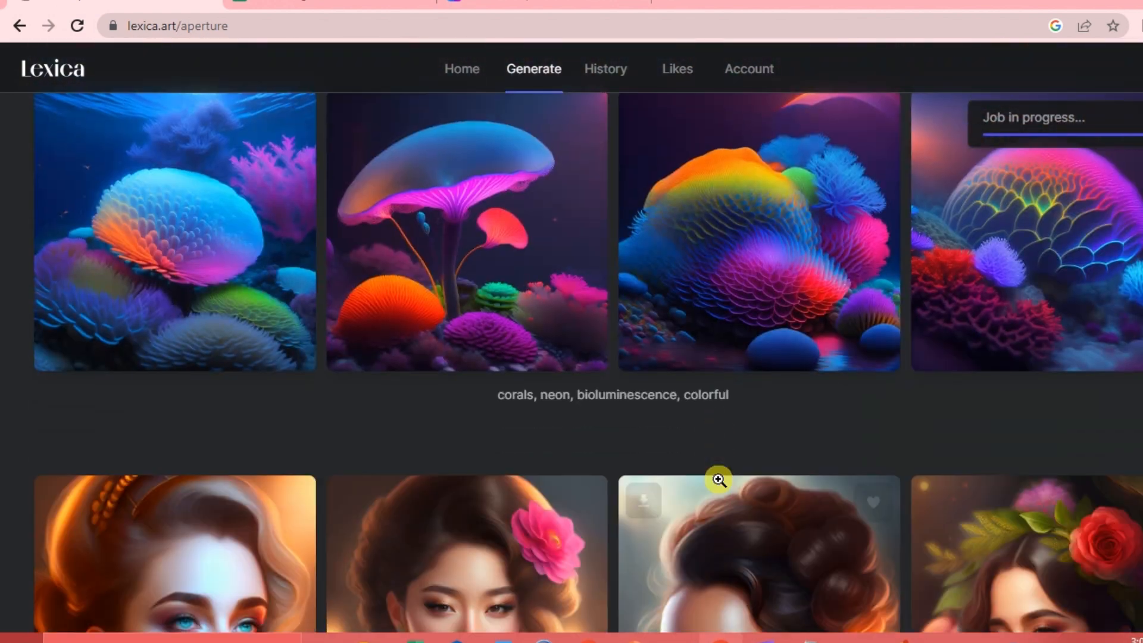
{"action": "scroll", "coordinate": [719, 480], "scroll_direction": "up", "scroll_amount": 20}
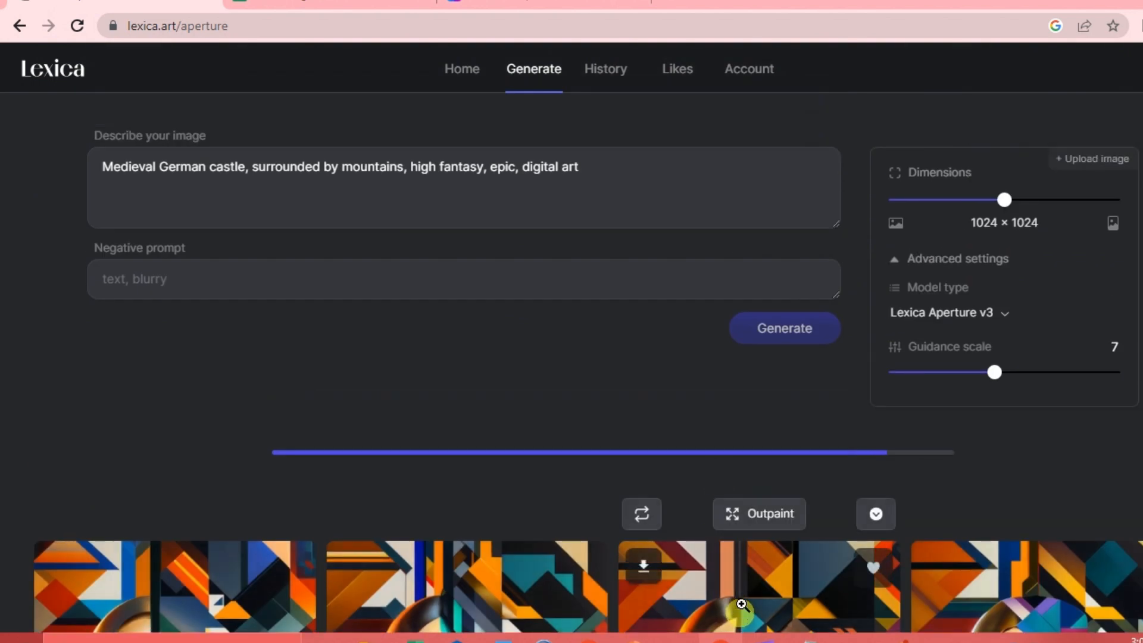
{"action": "scroll", "coordinate": [740, 605], "scroll_direction": "down", "scroll_amount": 5}
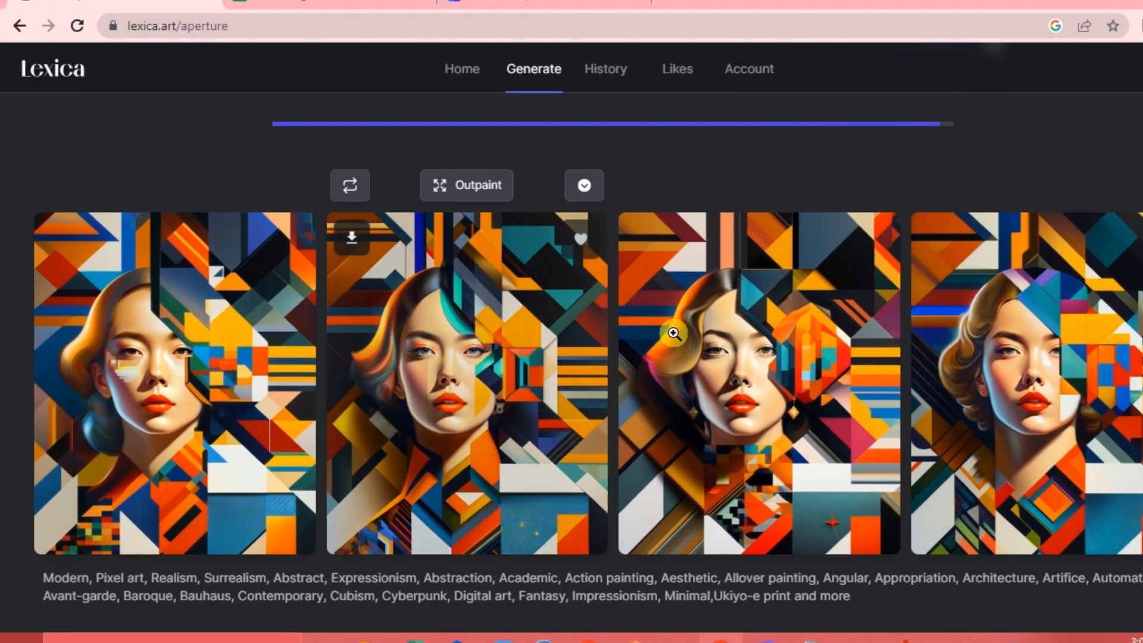
{"action": "scroll", "coordinate": [663, 377], "scroll_direction": "up", "scroll_amount": 2}
{"action": "scroll", "coordinate": [663, 377], "scroll_direction": "down", "scroll_amount": 2}
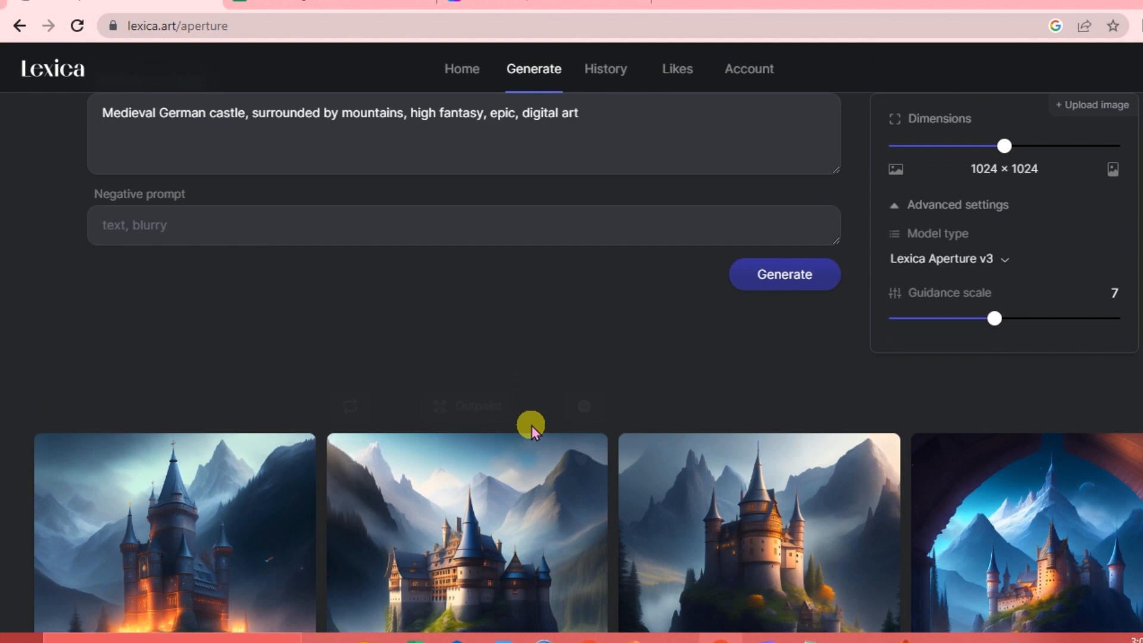
Examine the generated castle images and compare them with the wording of their prompt
{"action": "scroll", "coordinate": [531, 427], "scroll_direction": "up", "scroll_amount": 1}
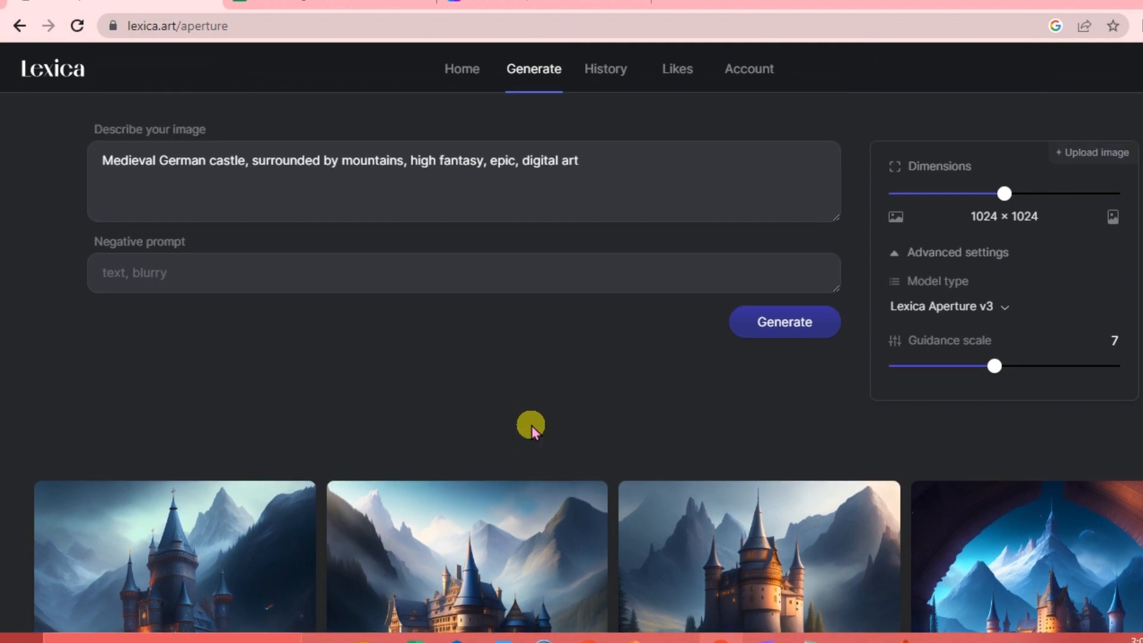
{"action": "scroll", "coordinate": [531, 426], "scroll_direction": "down", "scroll_amount": 1}
{"action": "scroll", "coordinate": [531, 426], "scroll_direction": "down", "scroll_amount": 3}
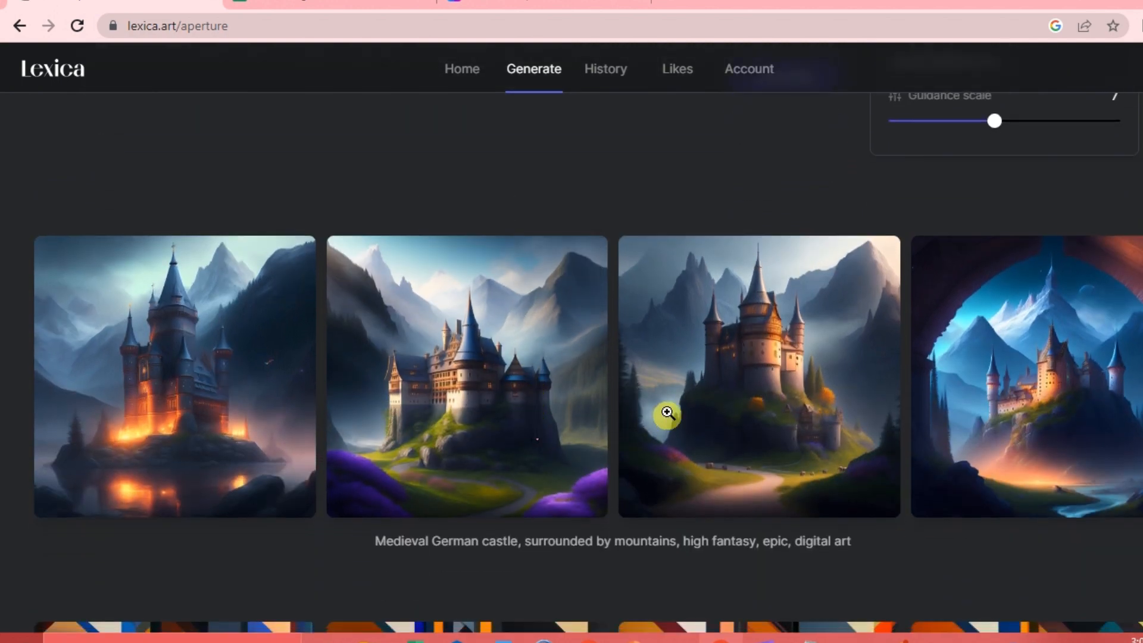
{"action": "scroll", "coordinate": [562, 406], "scroll_direction": "up", "scroll_amount": 4}
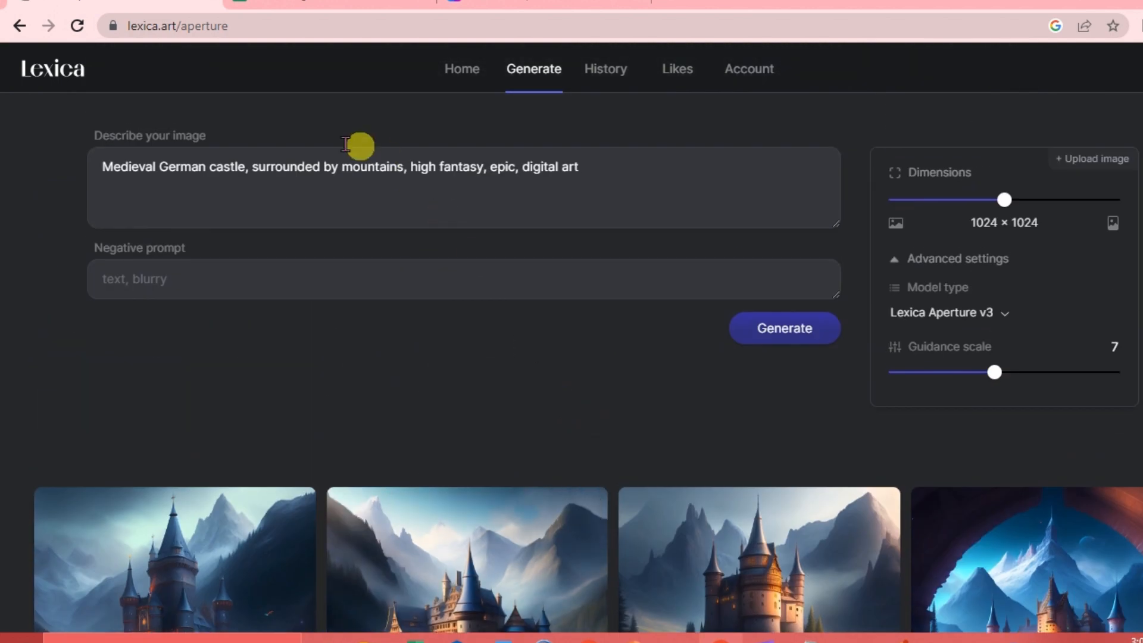
{"action": "scroll", "coordinate": [193, 176], "scroll_direction": "up", "scroll_amount": 5}
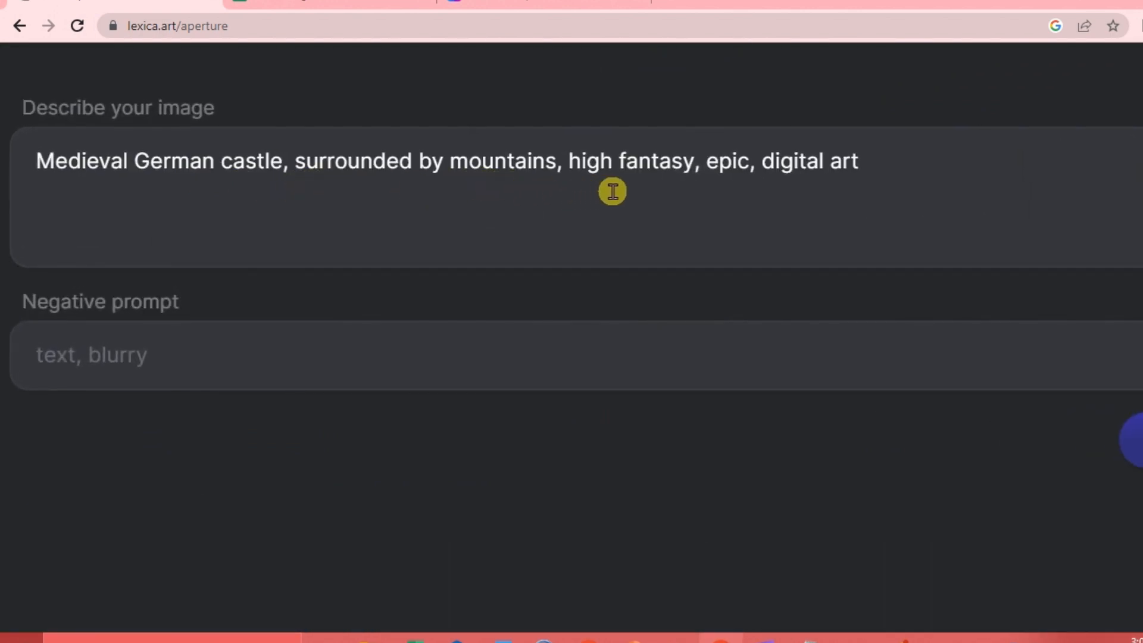
{"action": "scroll", "coordinate": [479, 225], "scroll_direction": "down", "scroll_amount": 5}
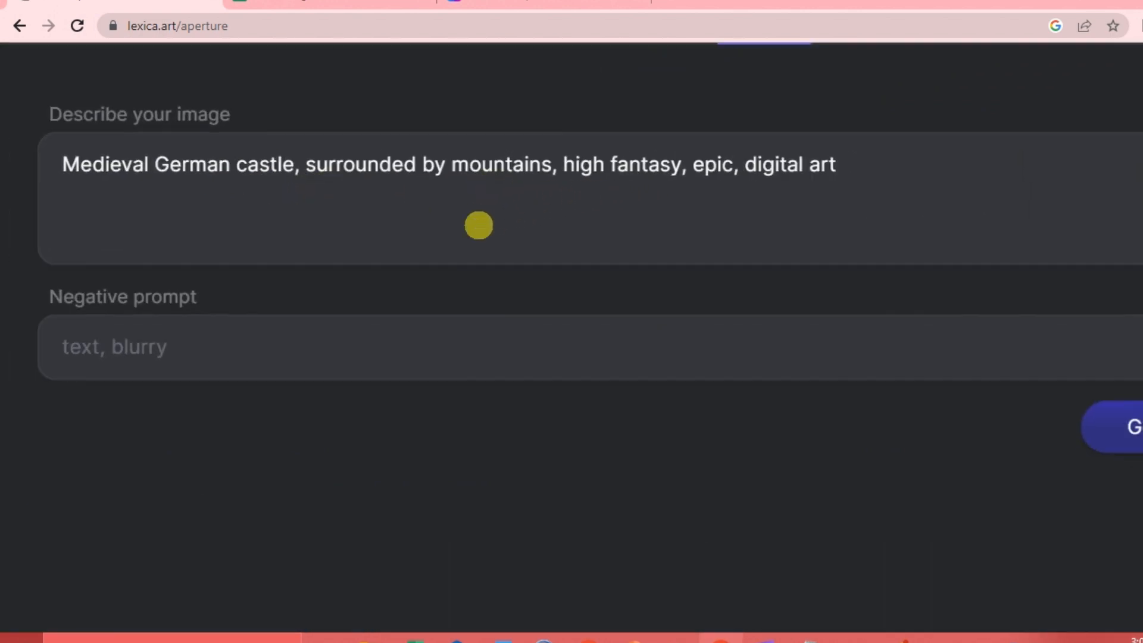
Outpaint the second castle image, the one with purple flowers, and generate variations of it
{"action": "scroll", "coordinate": [544, 383], "scroll_direction": "down", "scroll_amount": 5}
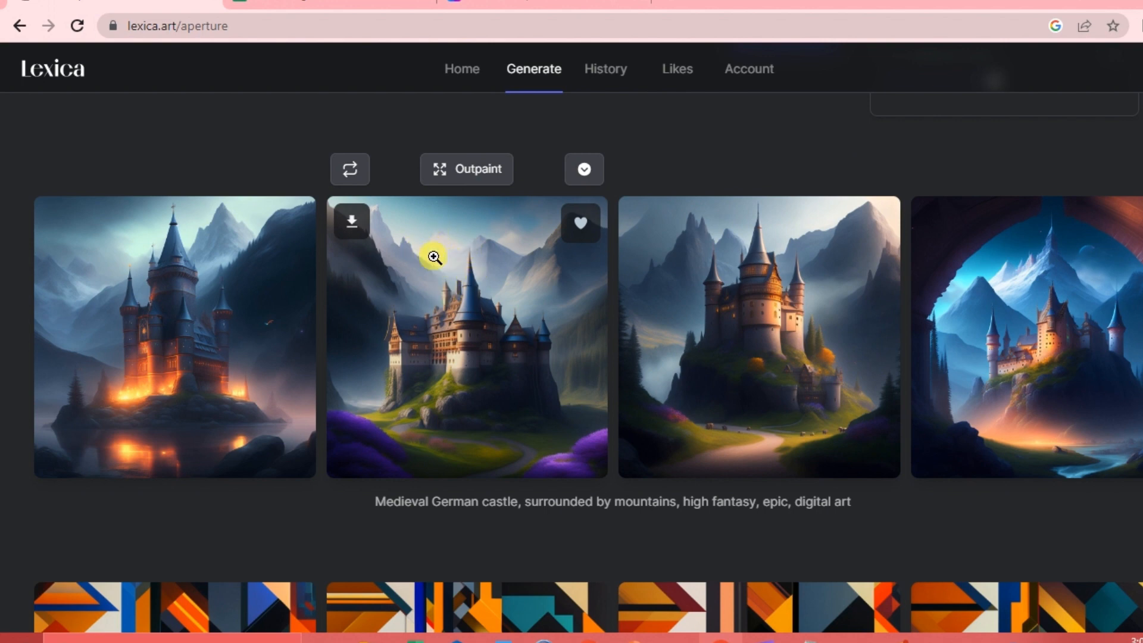
{"action": "left_click", "coordinate": [475, 179]}
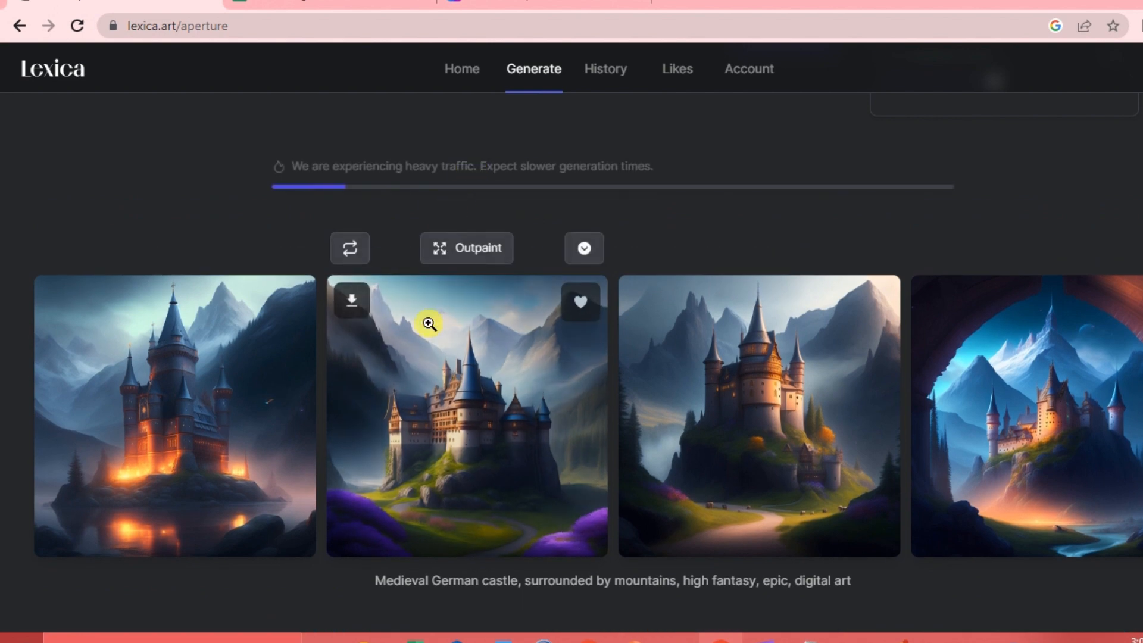
{"action": "left_click", "coordinate": [583, 253]}
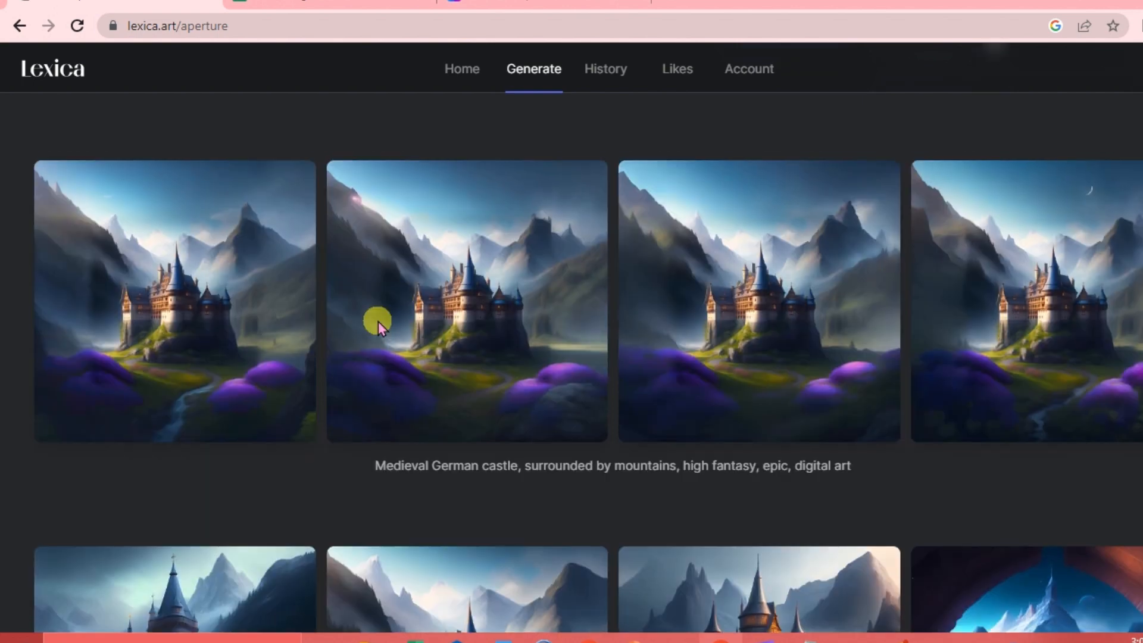
Compare the outpainted castle images with the original set and the newest variations
{"action": "scroll", "coordinate": [377, 322], "scroll_direction": "down", "scroll_amount": 2}
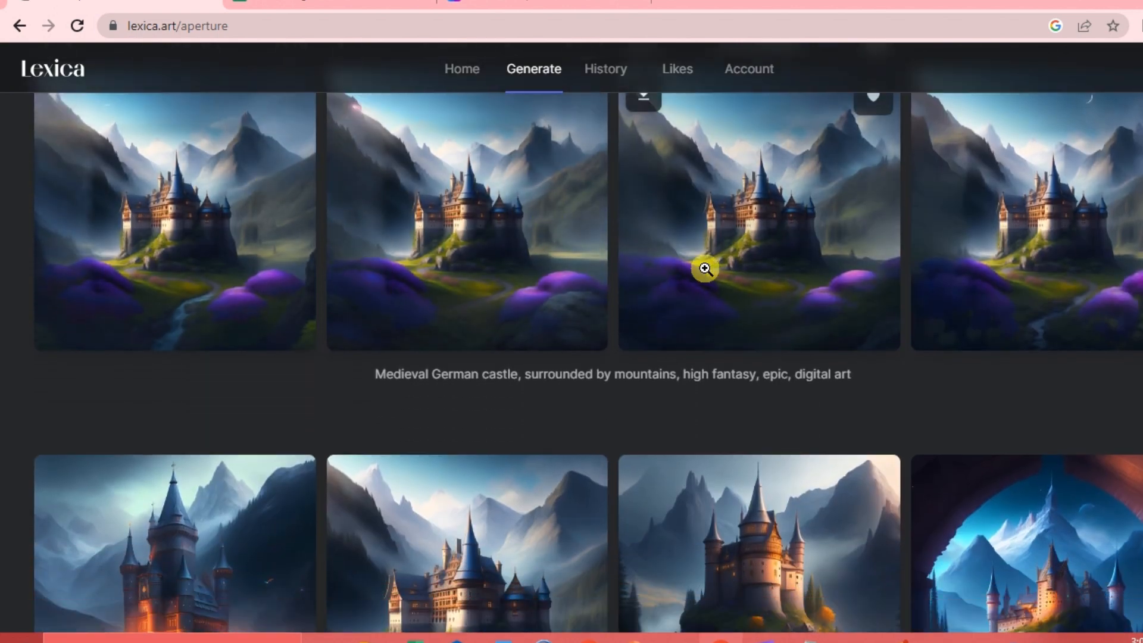
{"action": "scroll", "coordinate": [554, 417], "scroll_direction": "down", "scroll_amount": 2}
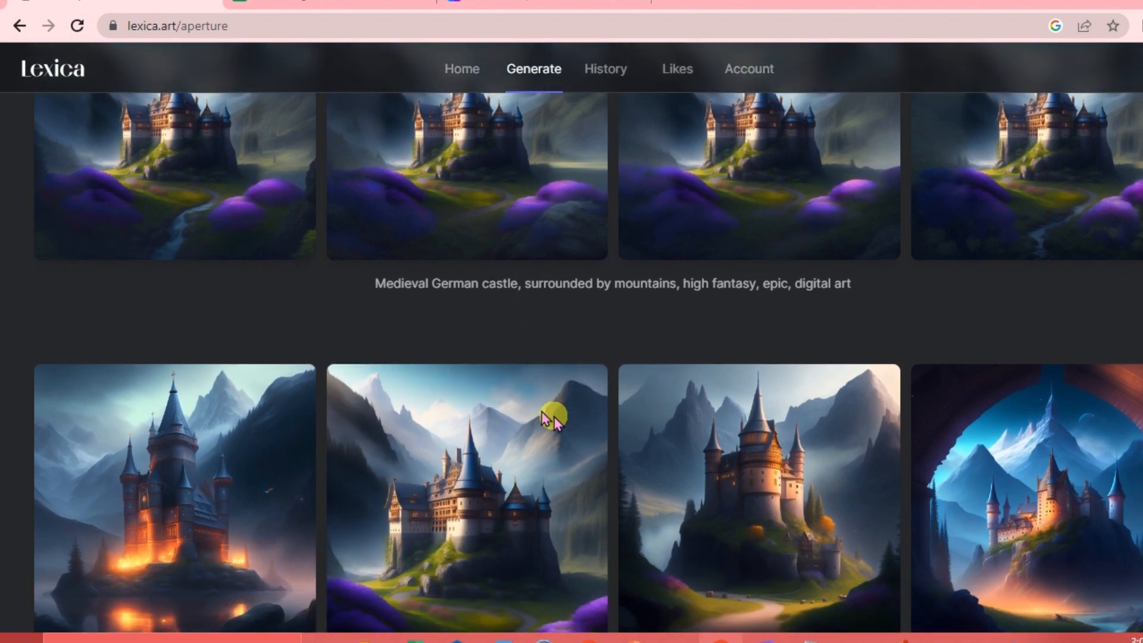
{"action": "scroll", "coordinate": [752, 382], "scroll_direction": "up", "scroll_amount": 10}
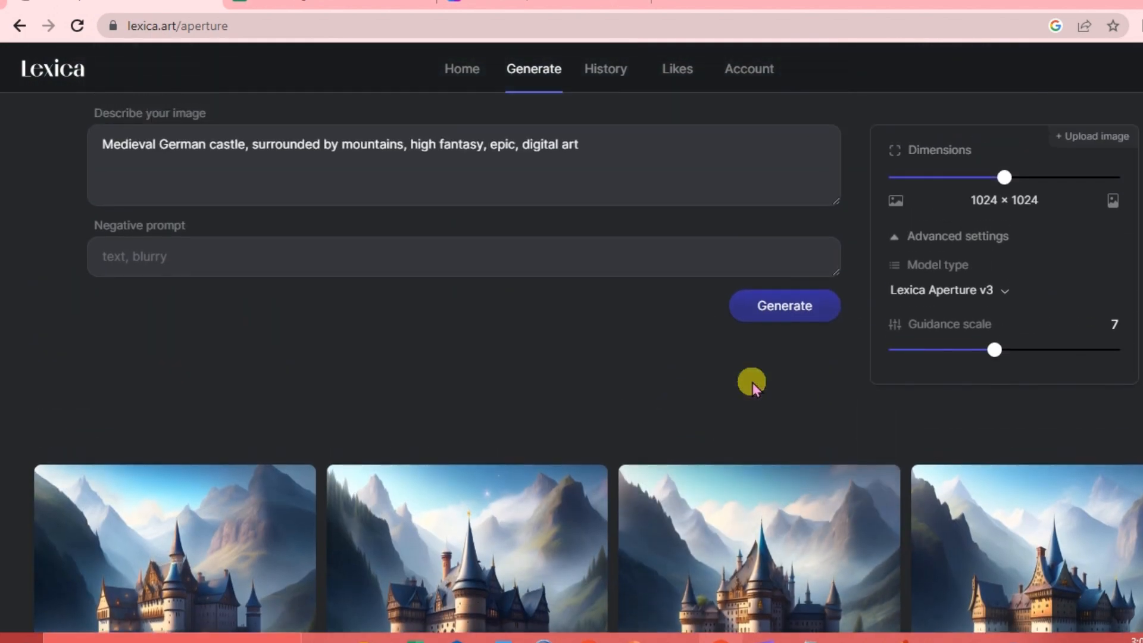
{"action": "scroll", "coordinate": [752, 382], "scroll_direction": "up", "scroll_amount": 1}
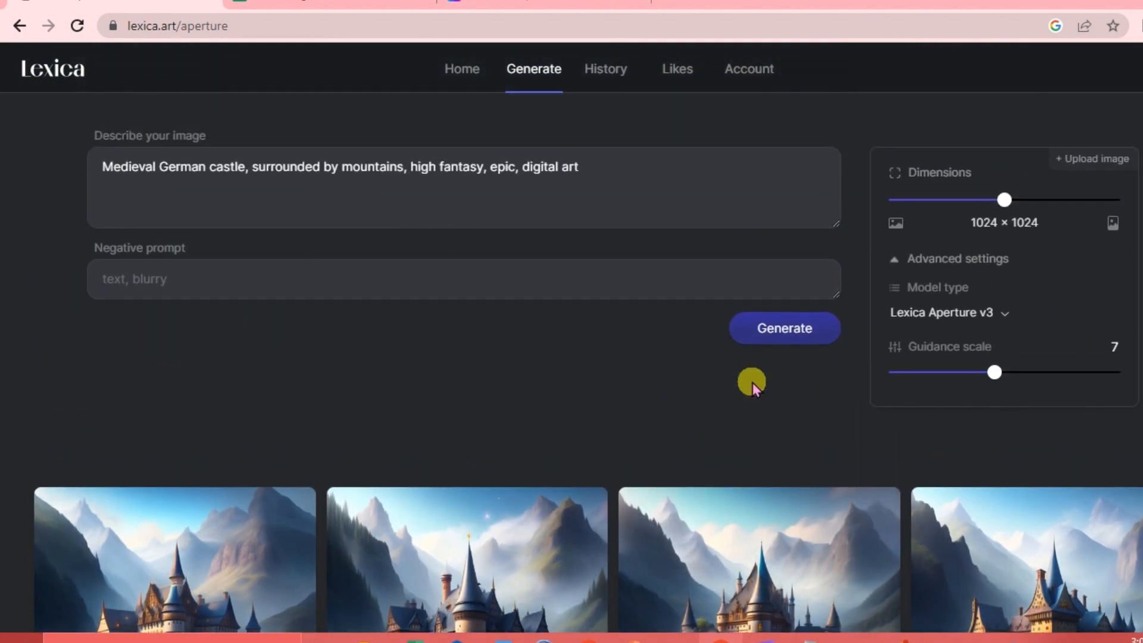